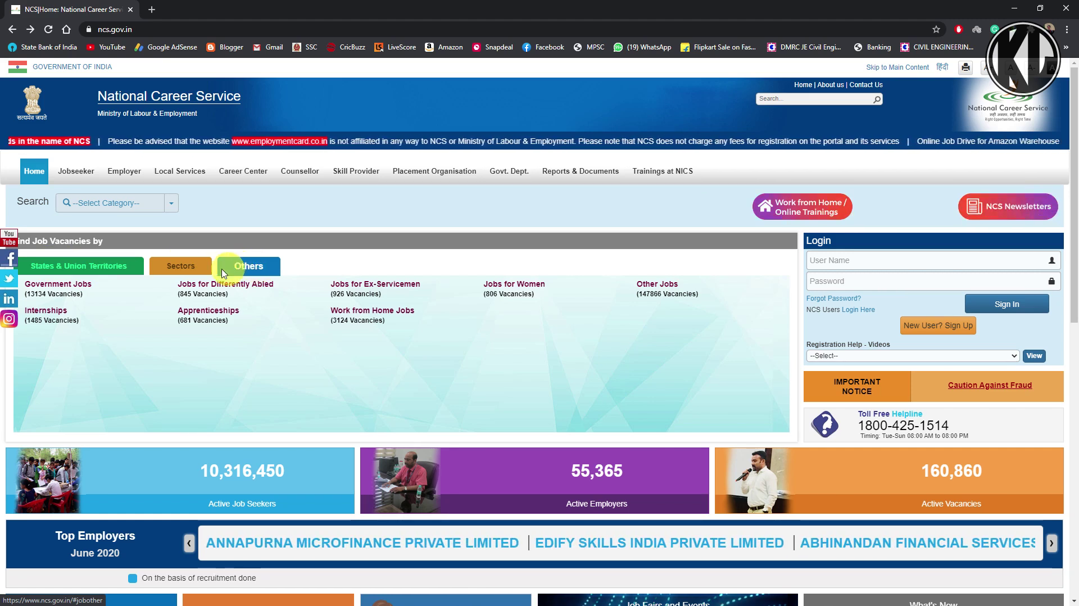
Browse the job vacancies by States & Union Territories, by Sectors, and by Others.
left_click(66, 268)
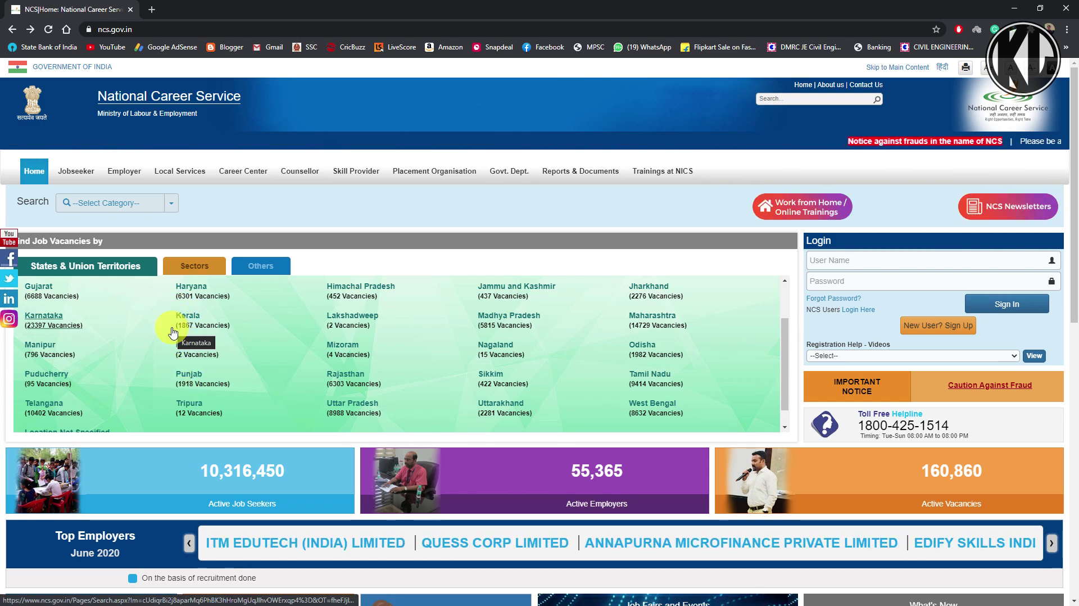
left_click(191, 270)
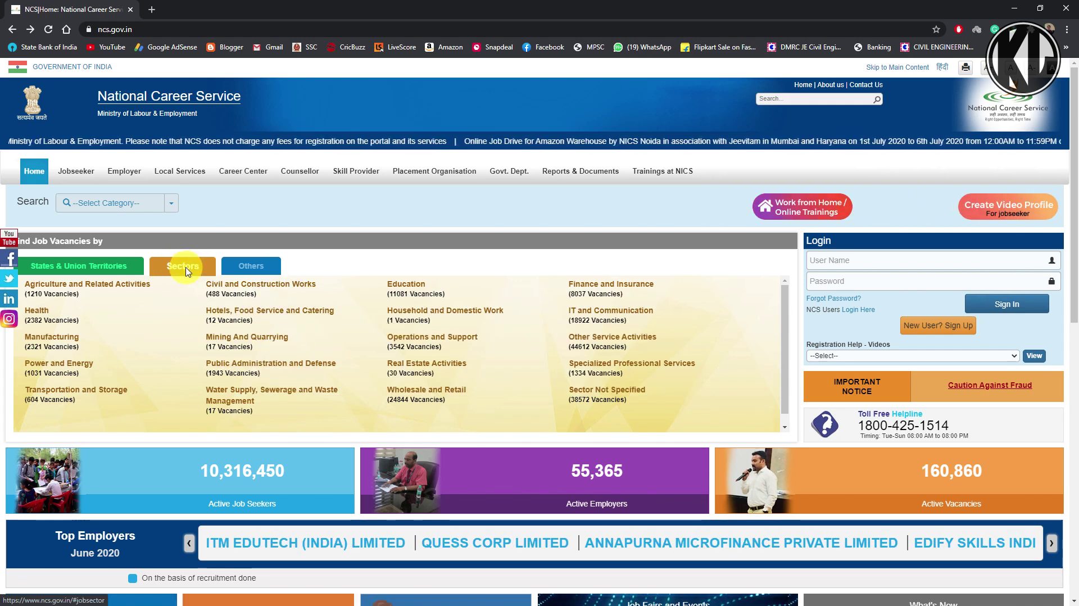
left_click(248, 268)
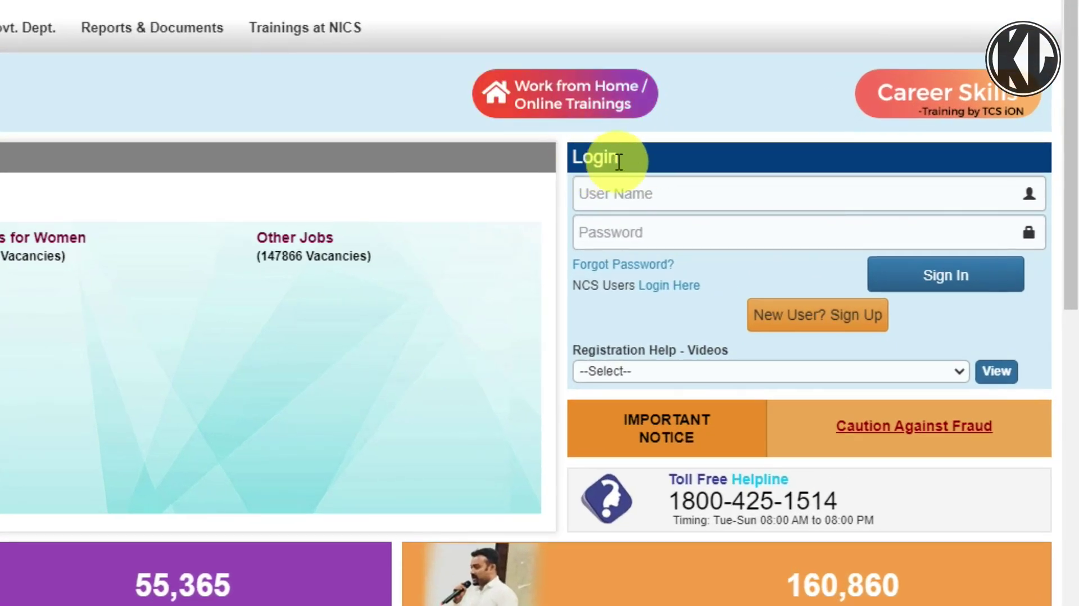
Open the new-user sign-up page and choose to register as Jobseeker.
left_click(625, 184)
left_click(625, 233)
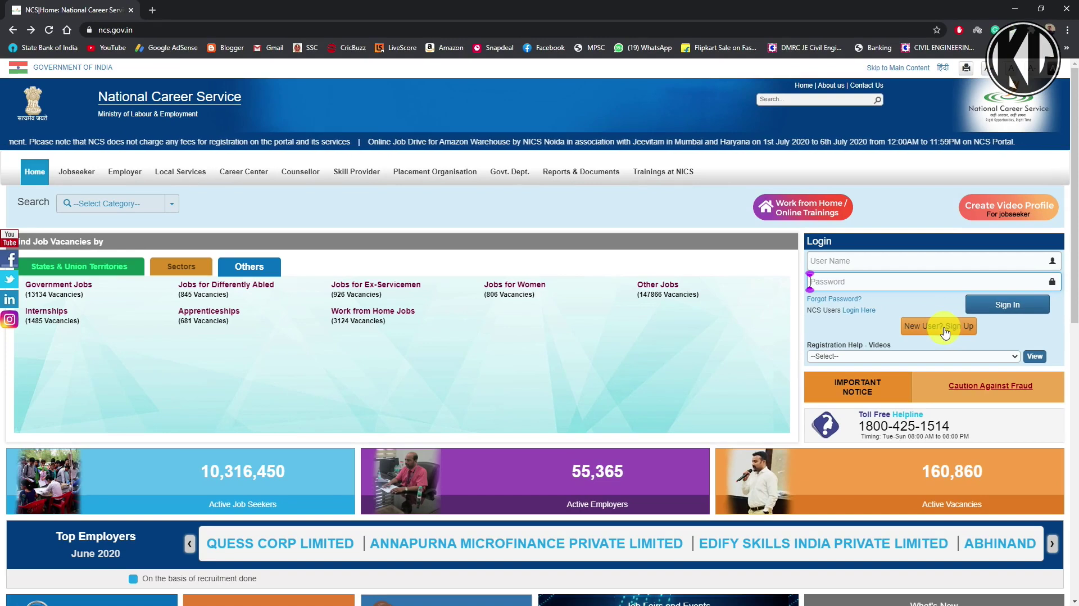
left_click(944, 328)
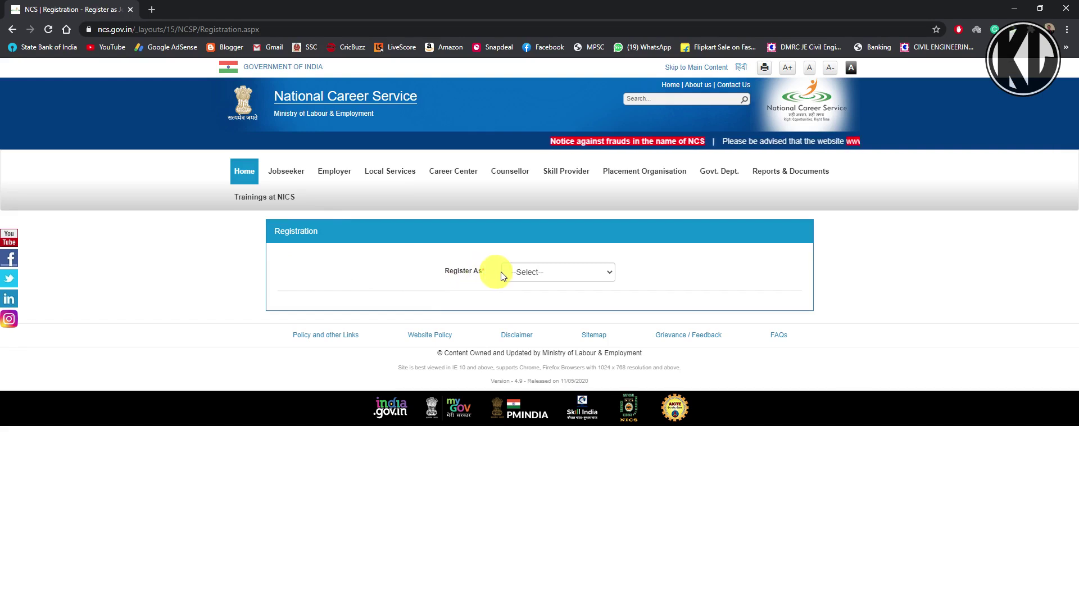
left_click(569, 273)
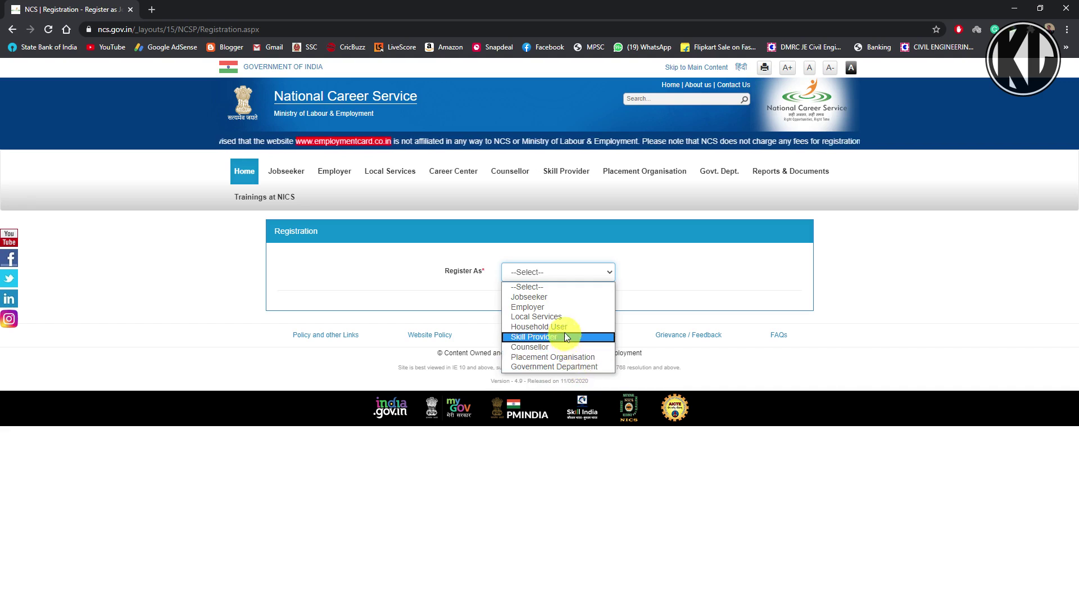
left_click(550, 301)
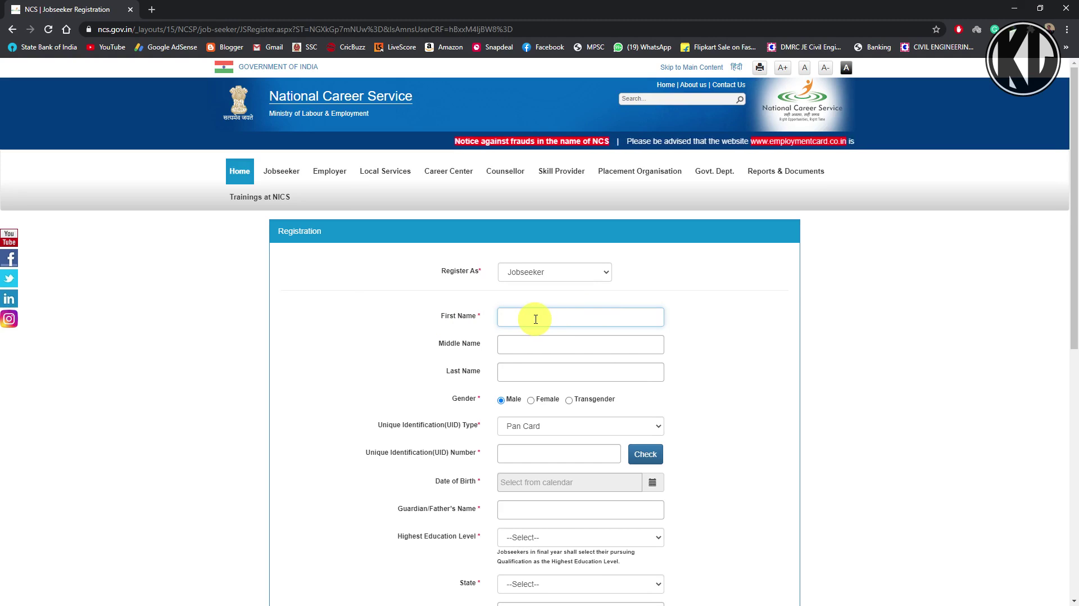
Fill in the jobseeker registration form with personal, education and contact details, the account password, key skills and the security code.
left_click(510, 343)
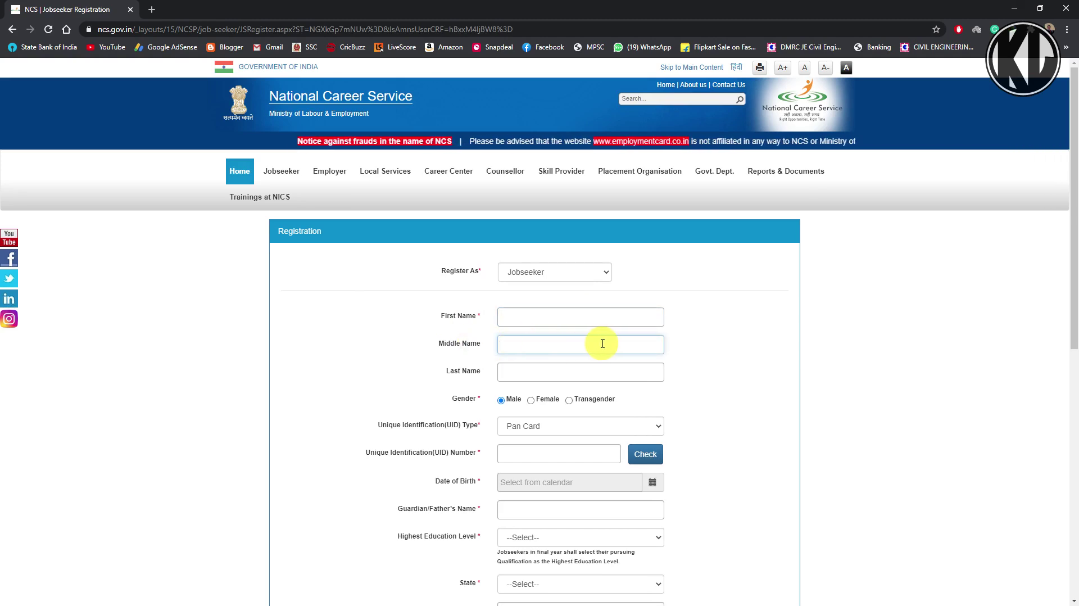
left_click(508, 372)
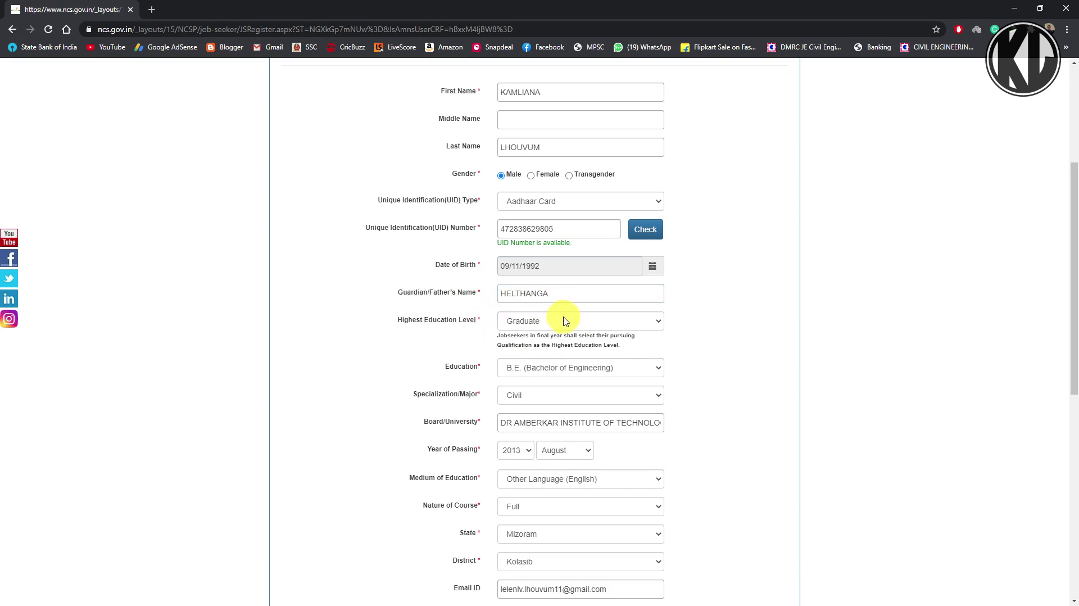
Review the completed registration form, agree to the terms and conditions, and submit it.
scroll(565, 320, "down", 2)
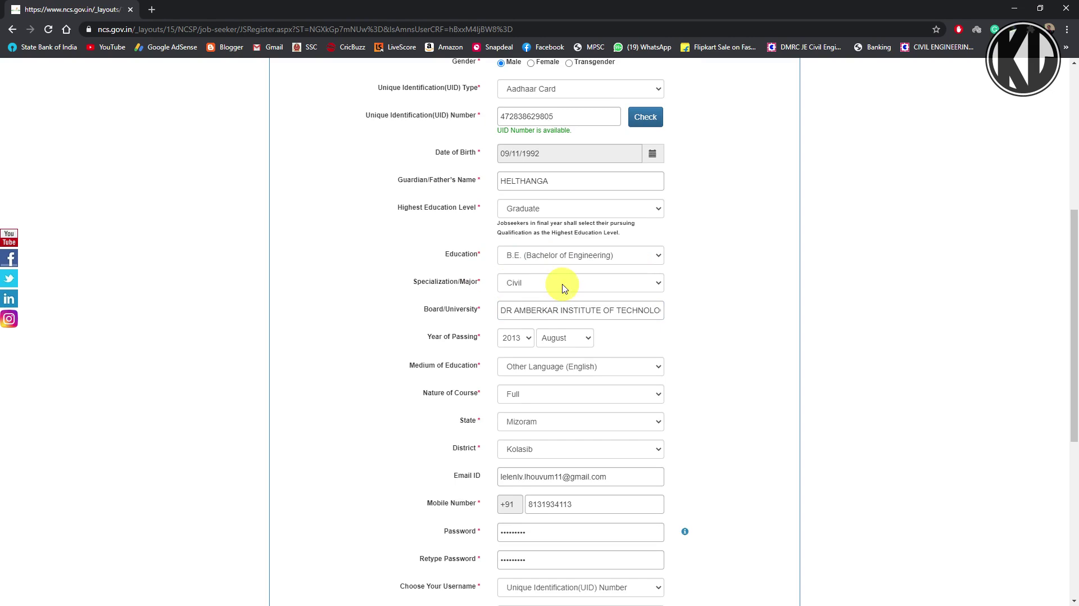
scroll(546, 353, "down", 3)
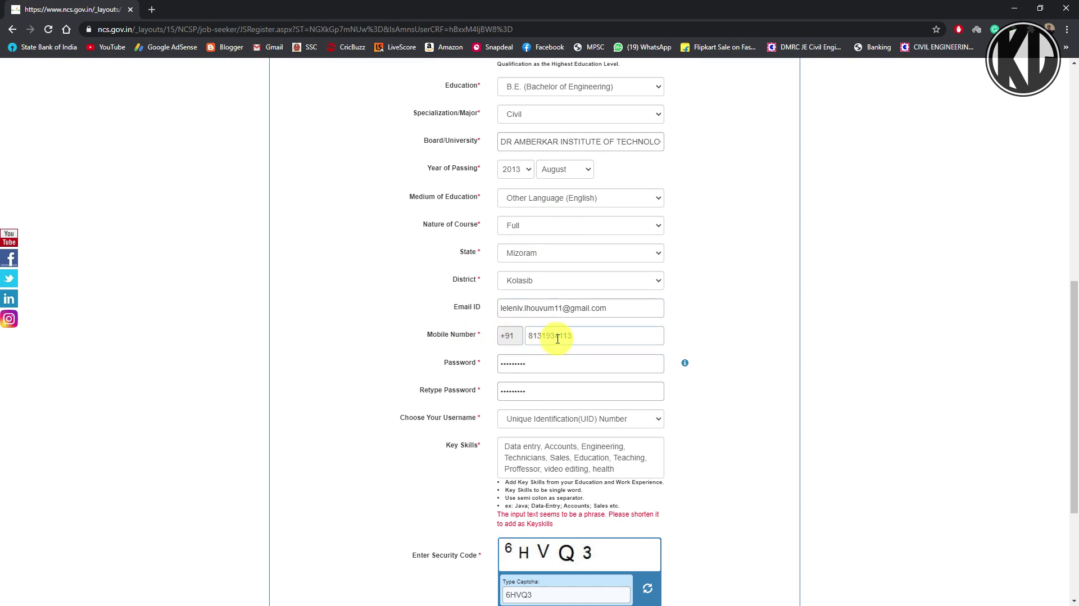
scroll(558, 339, "down", 1)
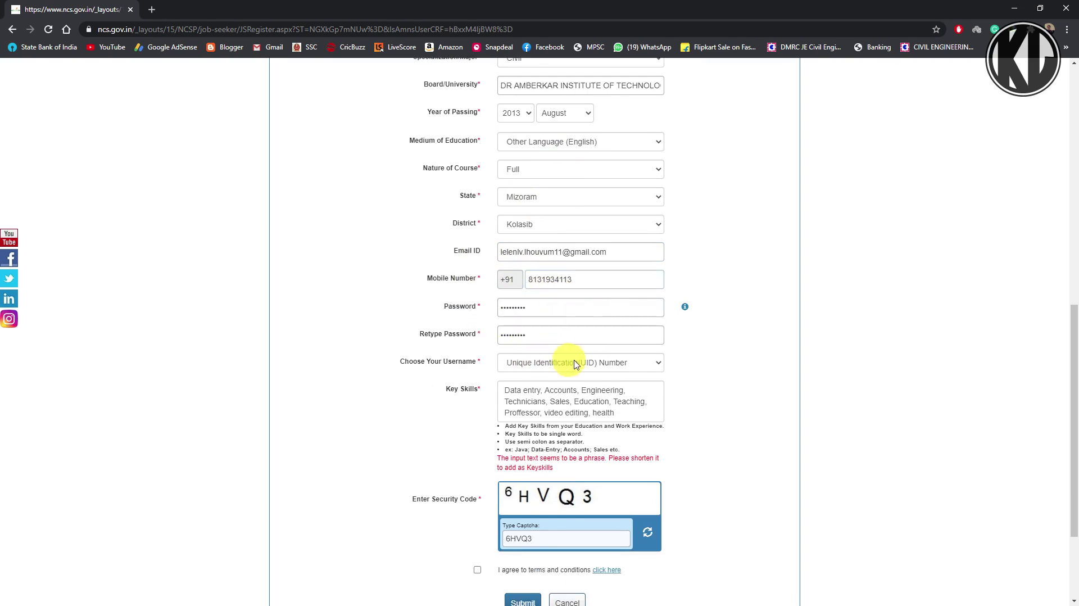
scroll(579, 368, "down", 2)
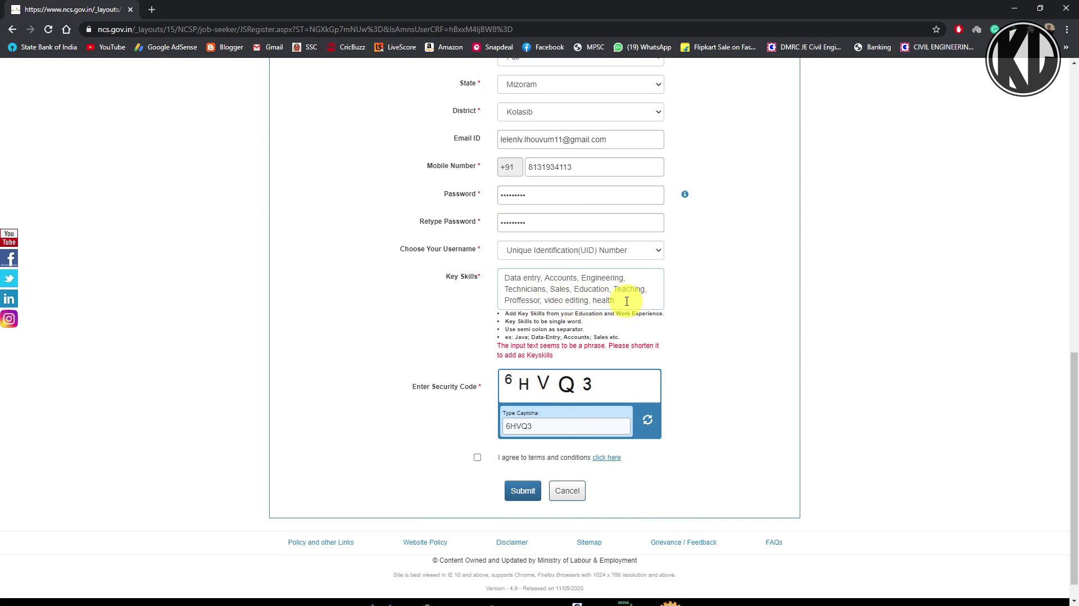
scroll(591, 308, "down", 1)
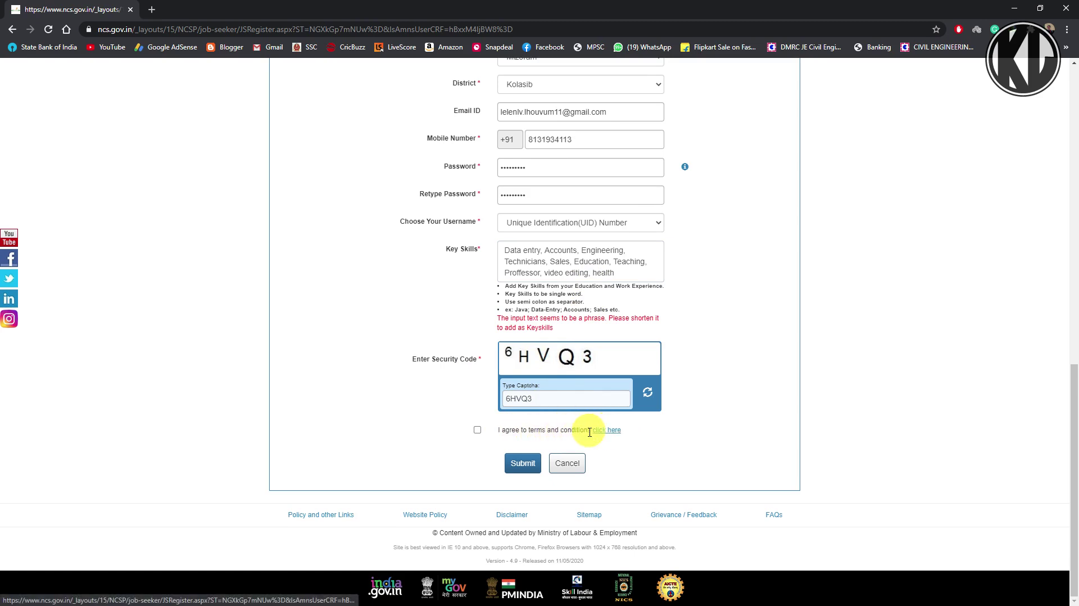
left_click(479, 431)
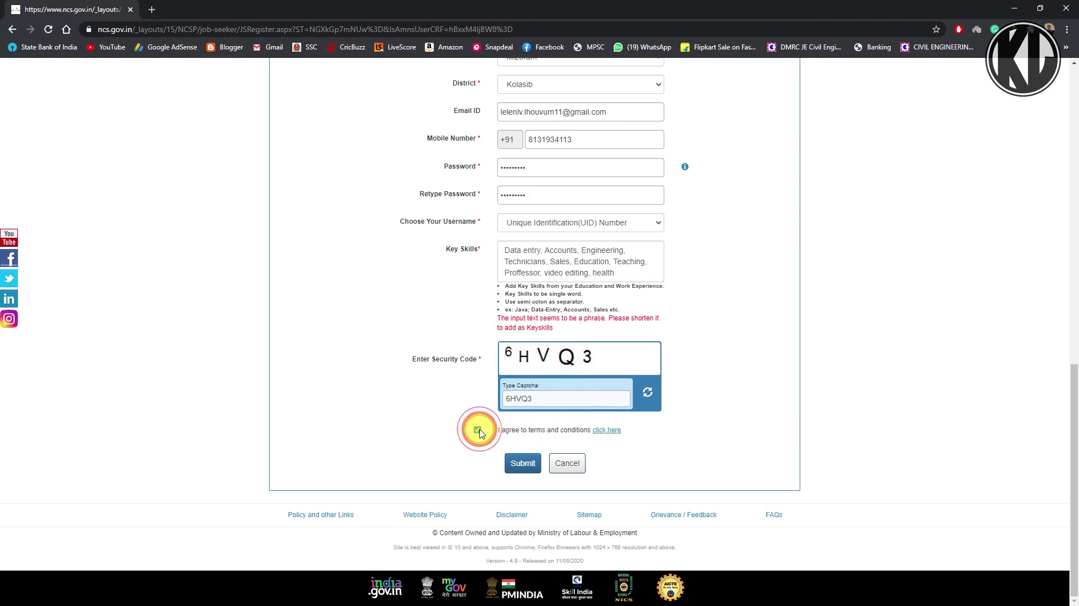
left_click(523, 464)
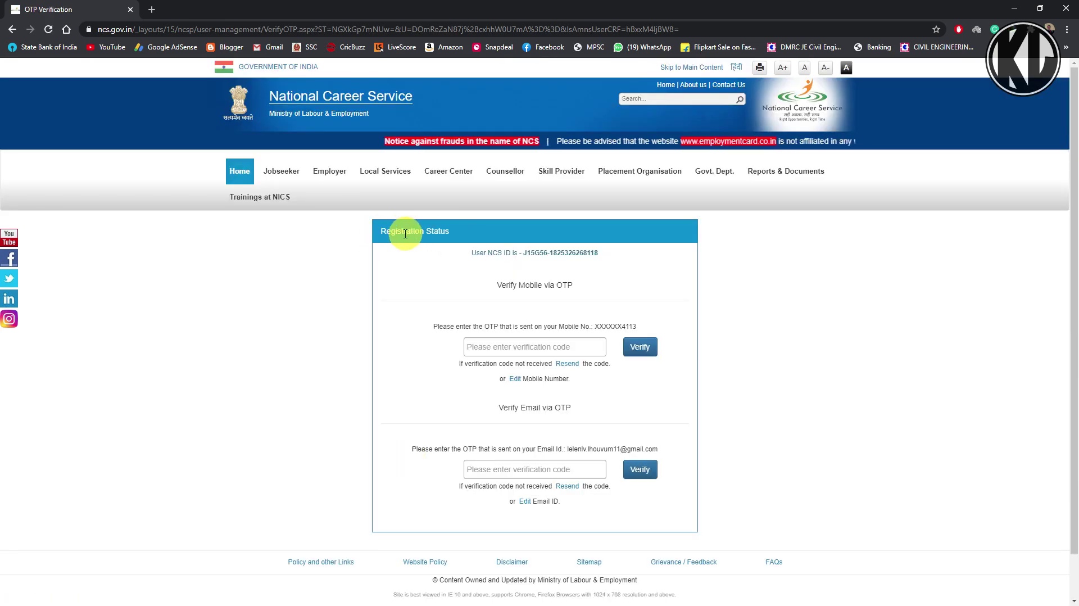
Note the NCS ID, enter the verification code sent to the mobile number, and verify it.
left_click_drag(470, 256, 612, 260)
left_click(604, 258)
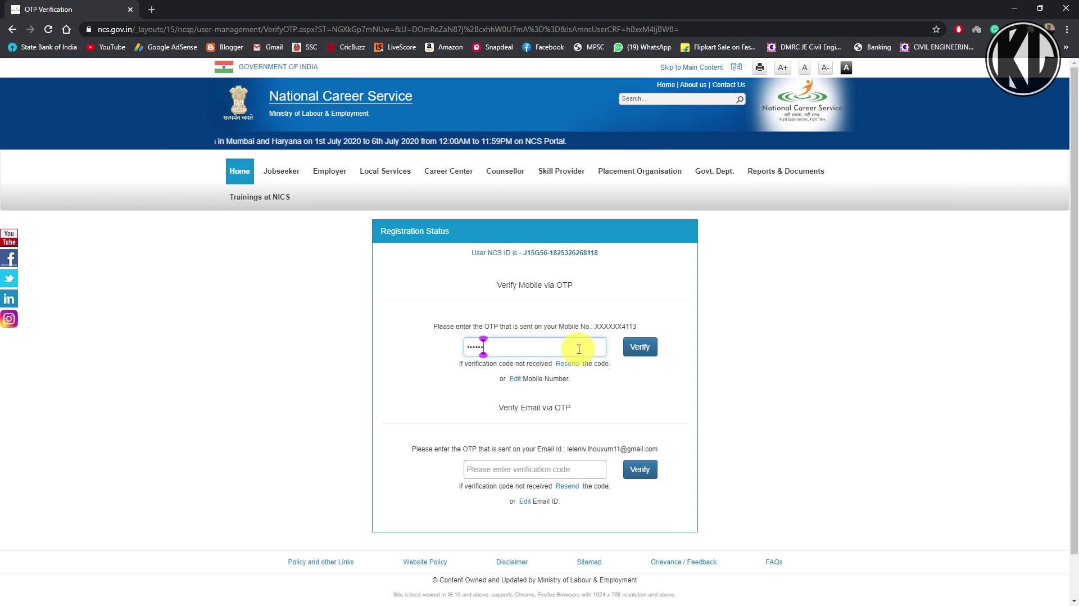
left_click(645, 350)
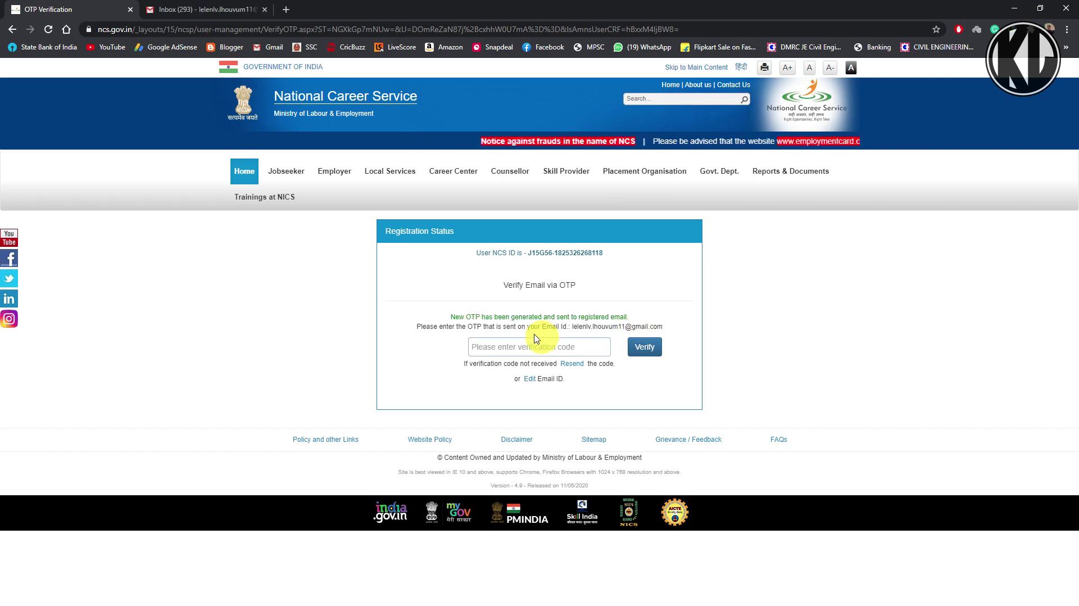
Switch to Gmail, open the "NCS: One Time Password" email, and copy the one-time code.
left_click(205, 7)
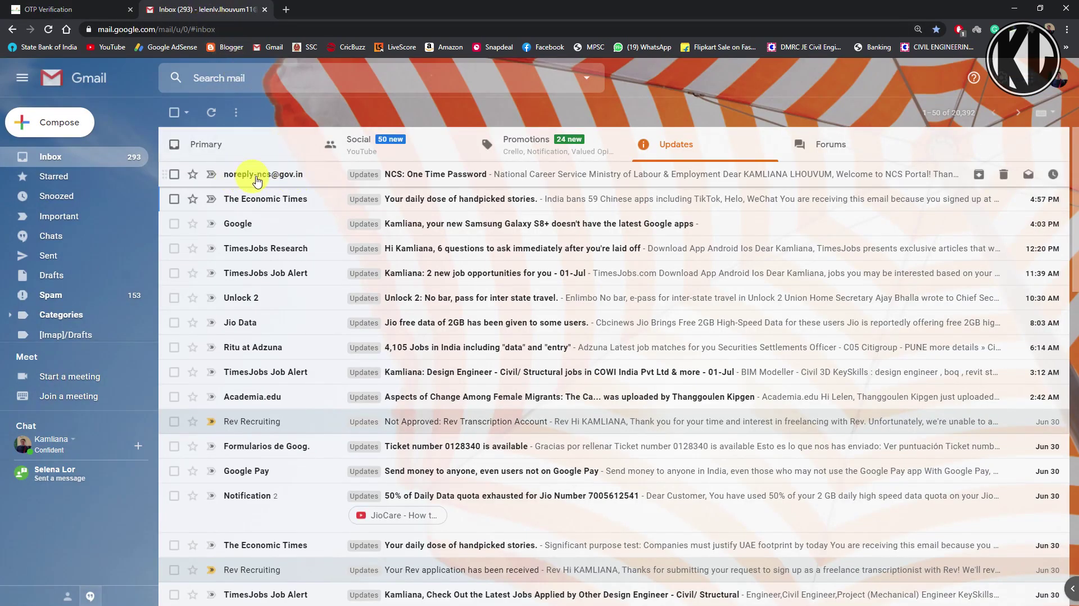
mouse_move(247, 180)
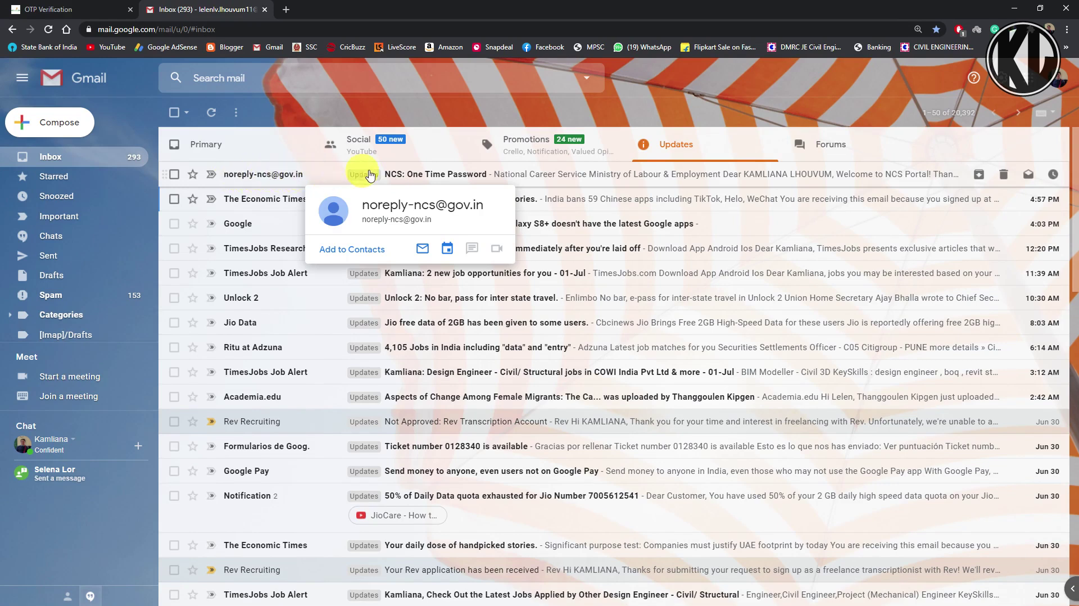
left_click(408, 175)
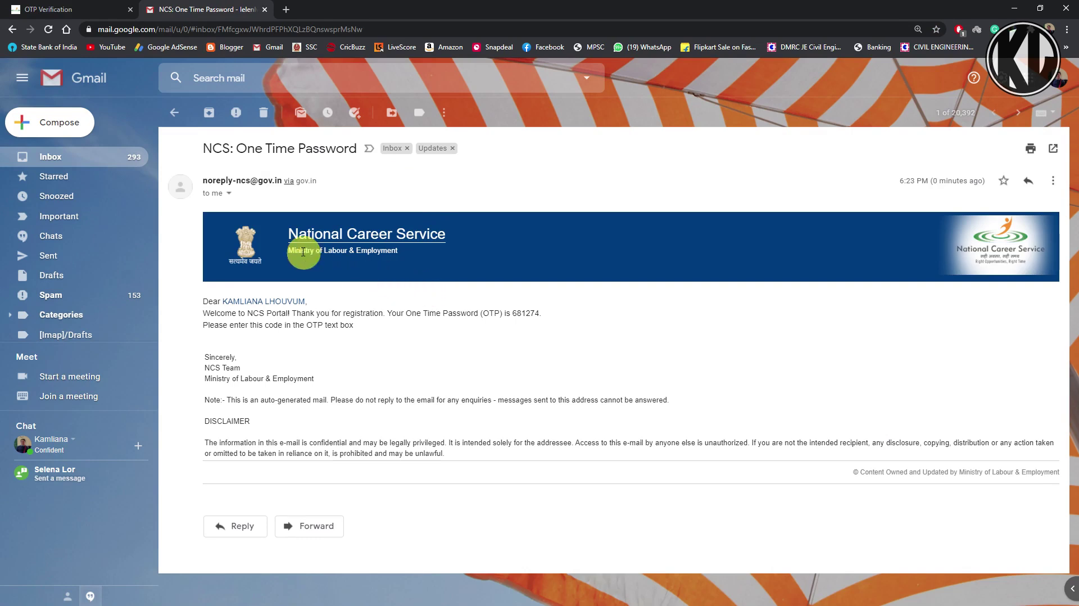
left_click_drag(513, 313, 539, 312)
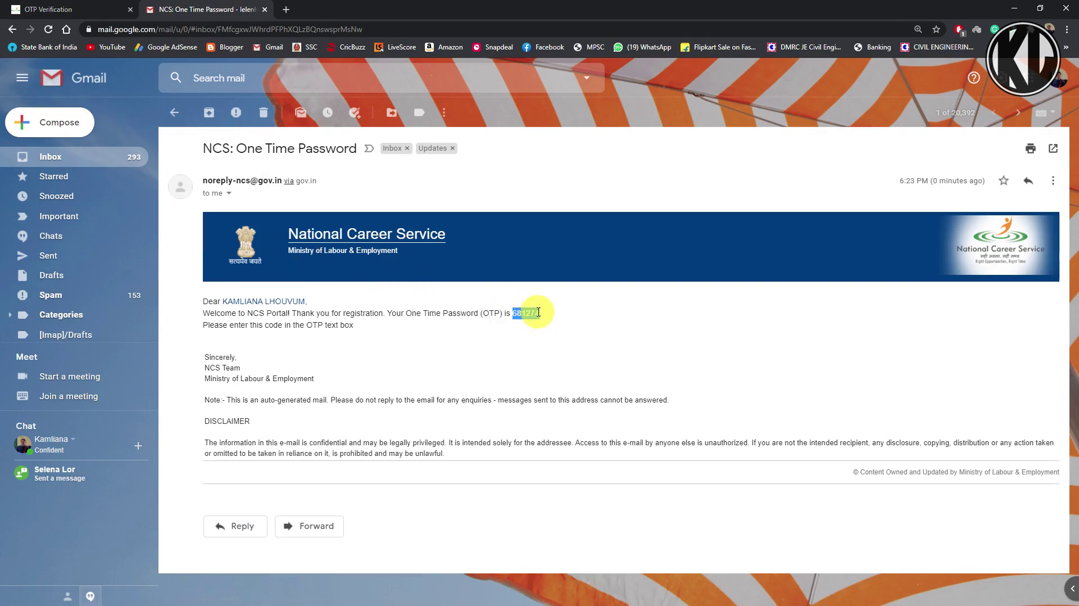
right_click(527, 312)
left_click(536, 314)
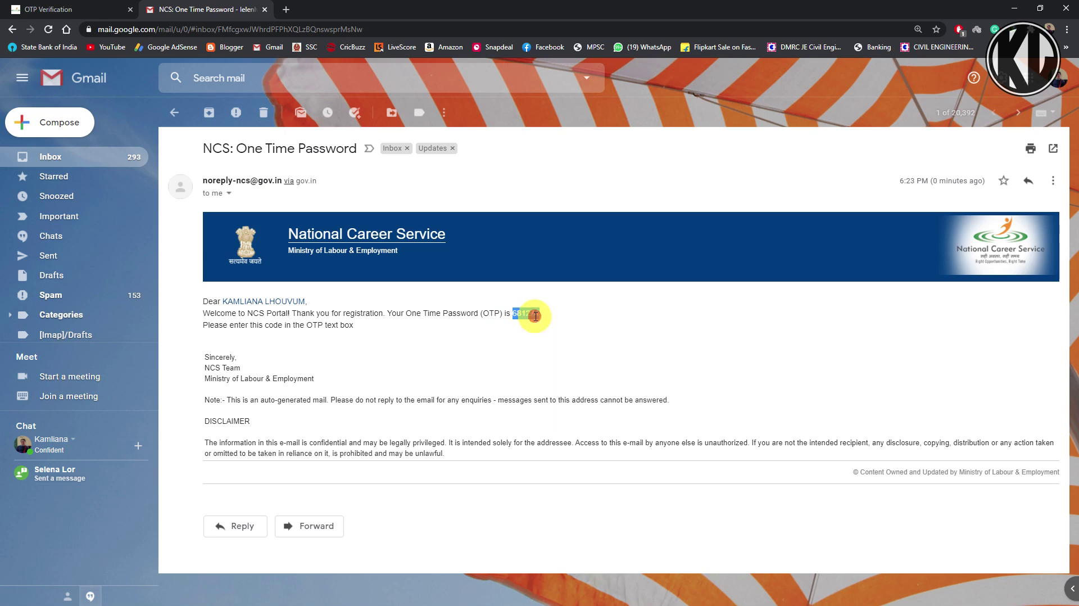
Return to the OTP Verification page, paste the verification code for the email address, and verify it.
left_click(102, 5)
left_click(497, 352)
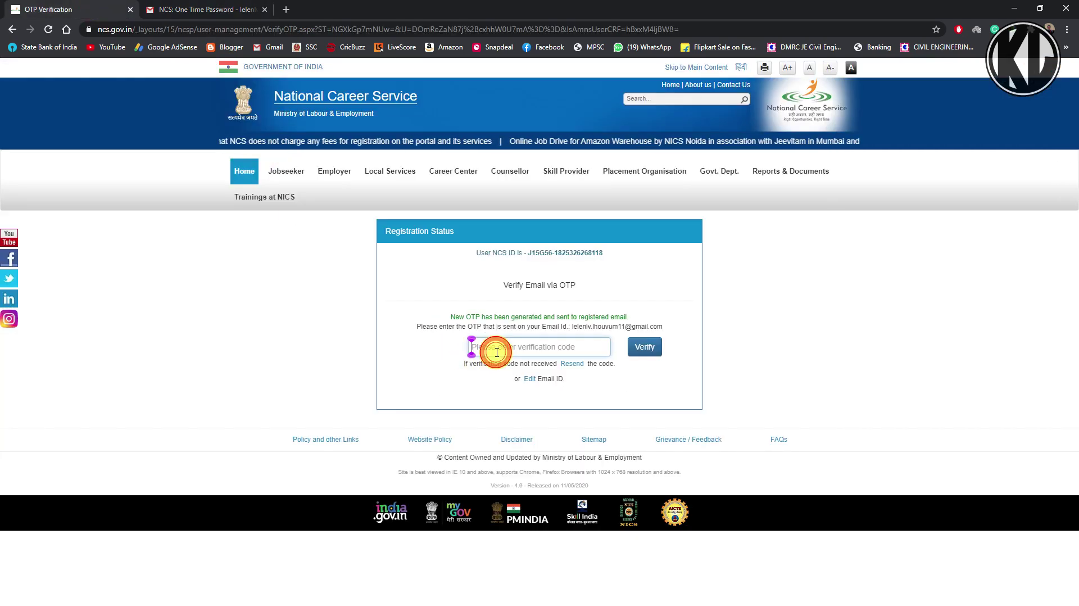
key("ctrl+v")
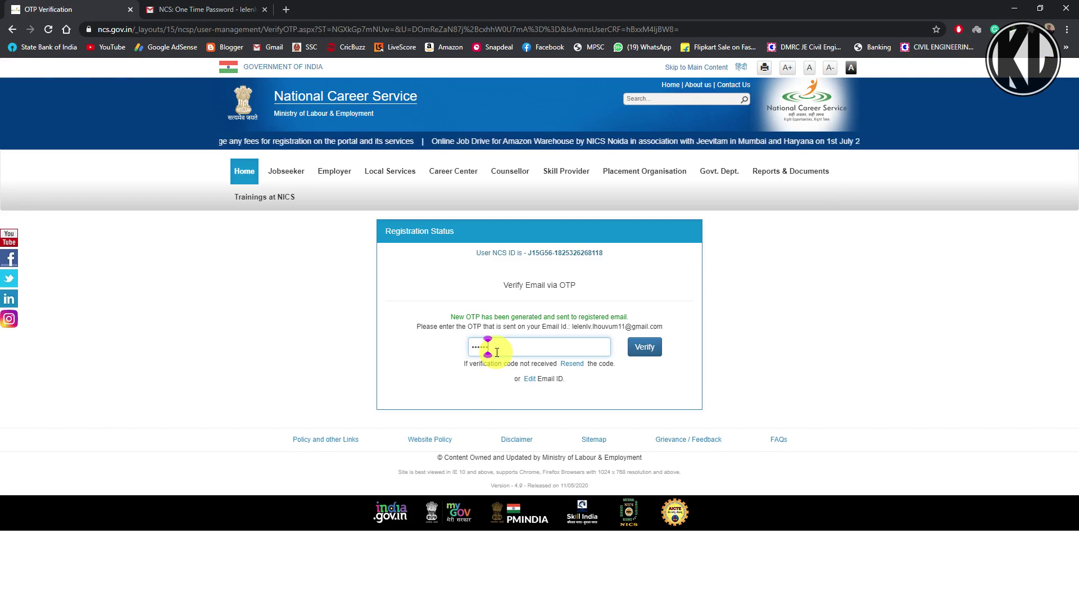
left_click(646, 351)
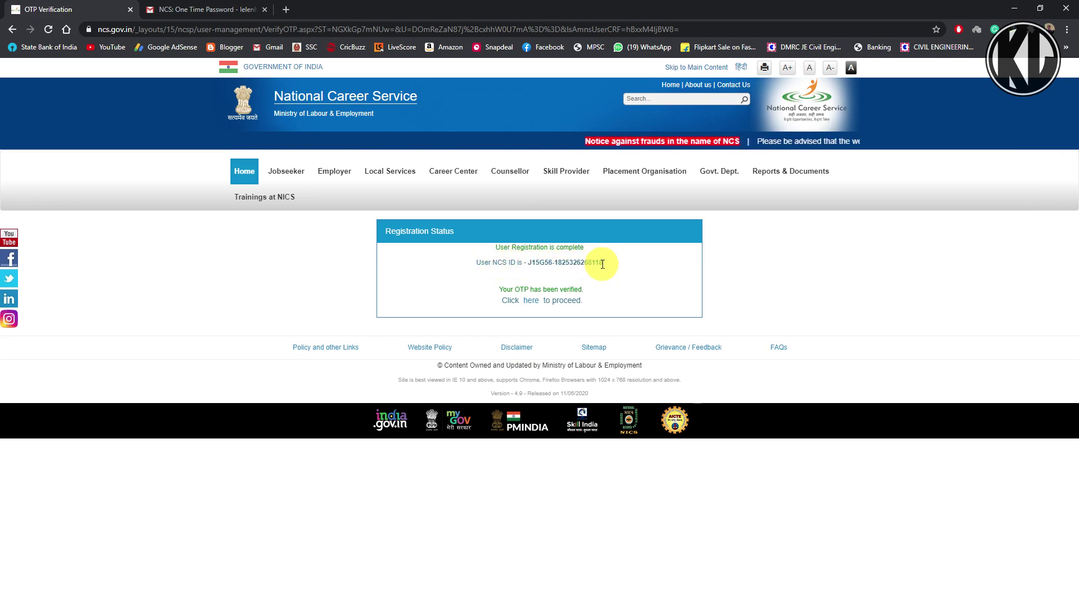
Proceed from the completed registration to the login page and make the User Name field ready for entry.
left_click(531, 302)
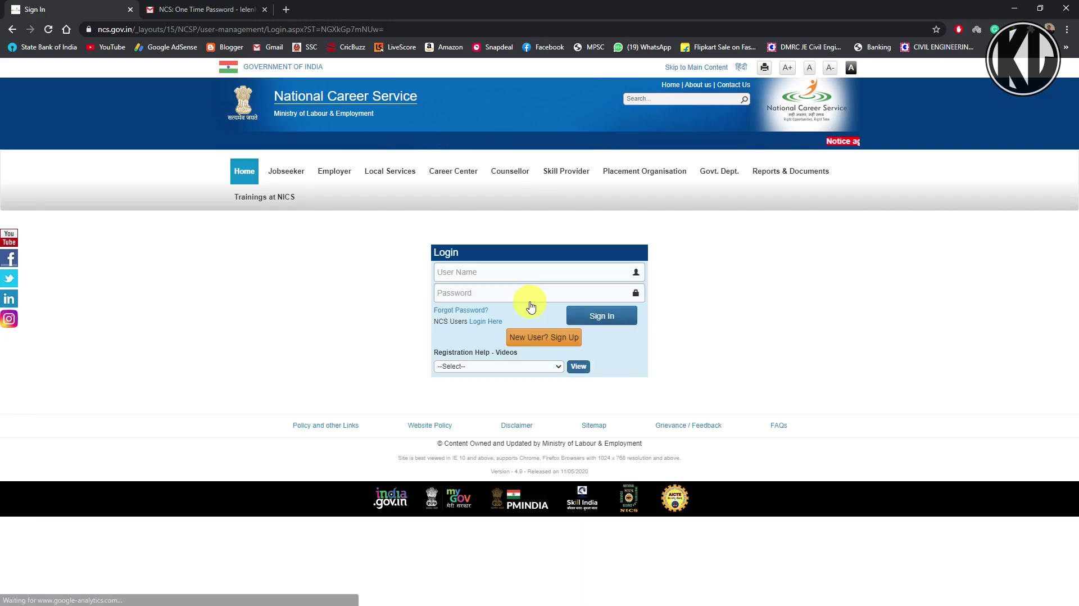
left_click(469, 276)
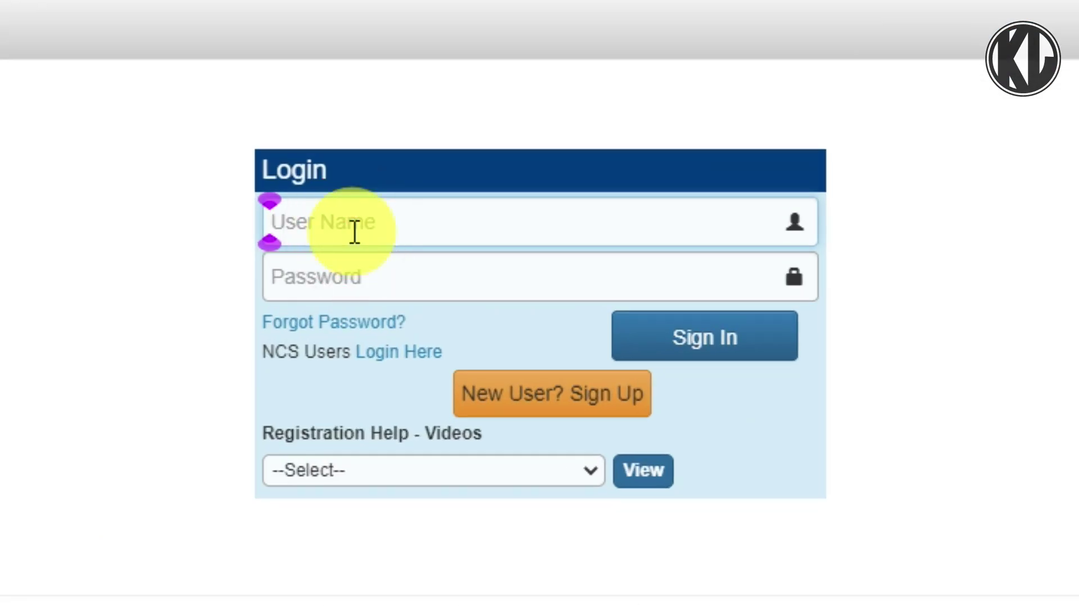
left_click(354, 261)
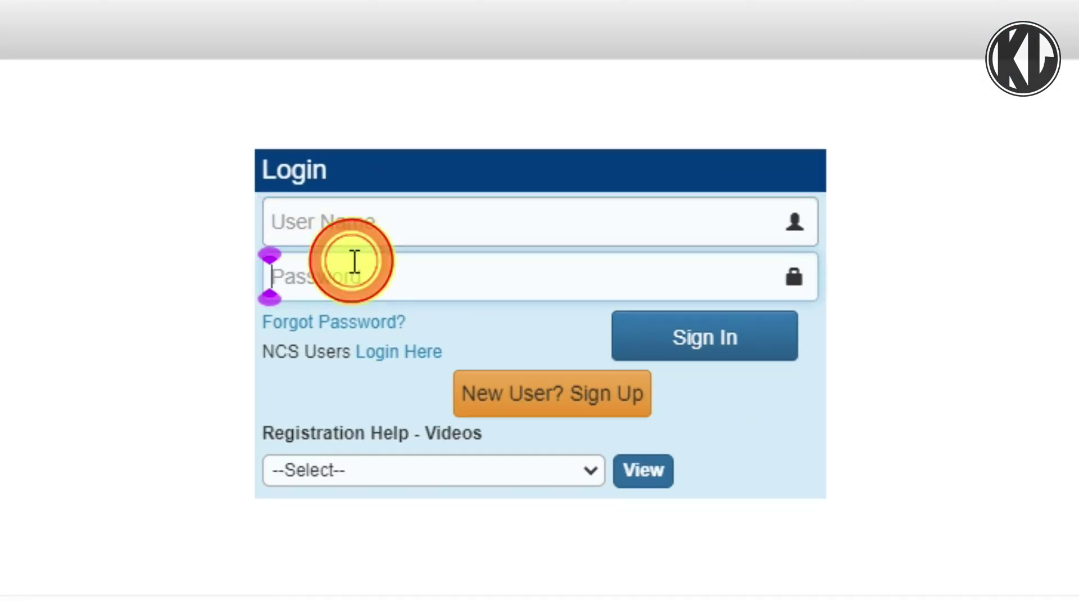
left_click(371, 232)
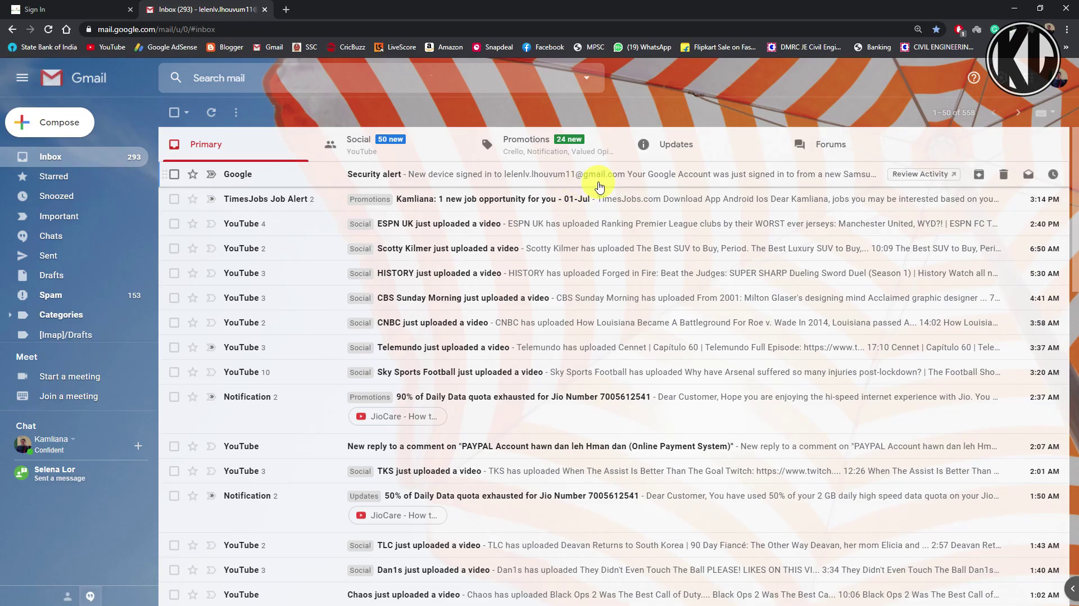
Open the "NCS Registration Successful" email in Gmail, copy the account's user name, and return to the NCS login page.
left_click(645, 147)
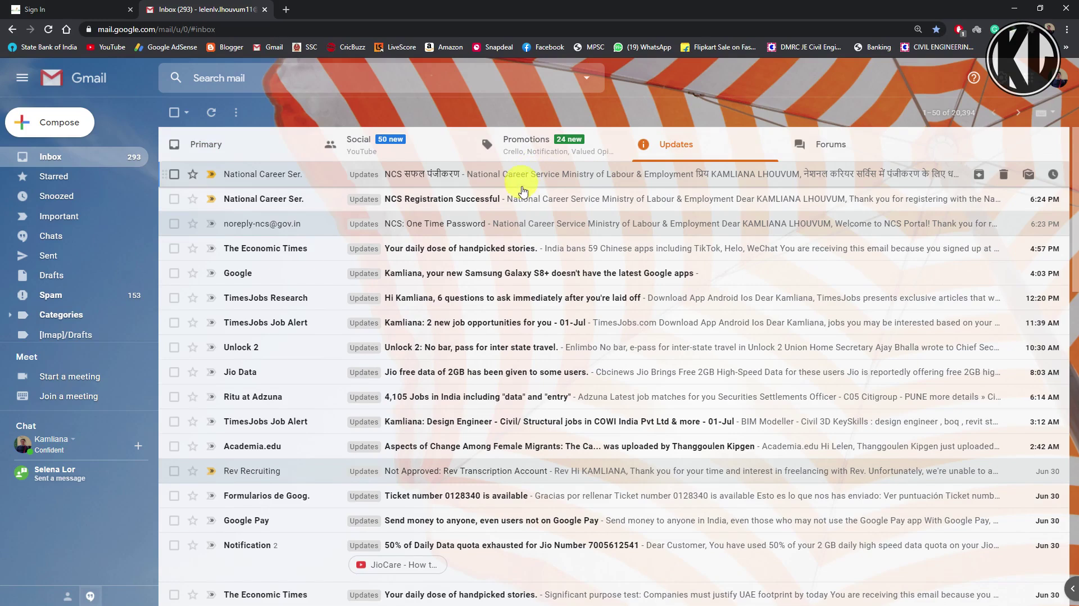
left_click(532, 200)
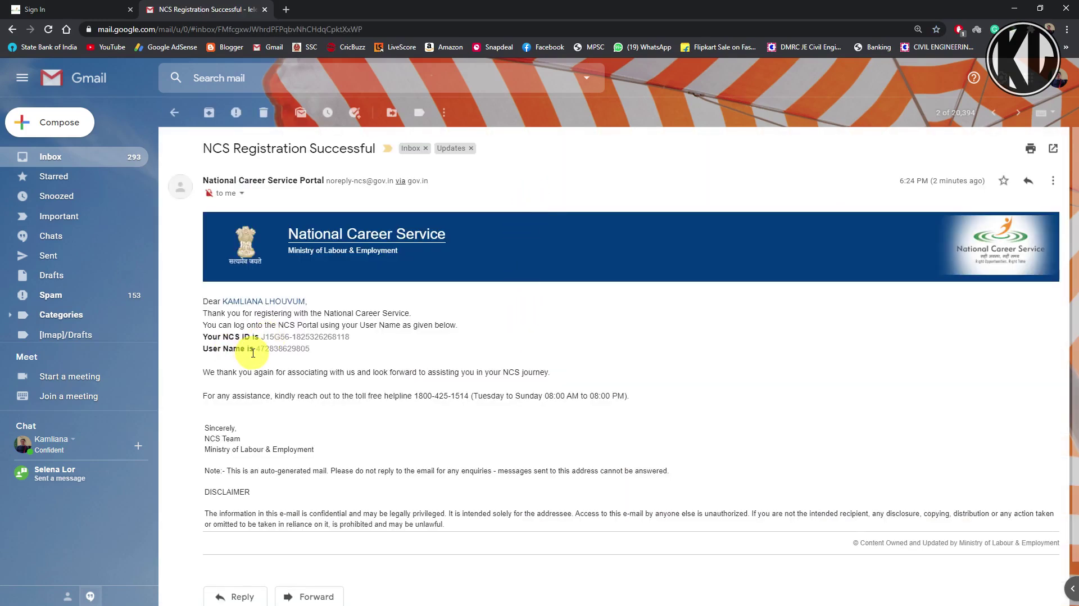
left_click_drag(256, 350, 315, 354)
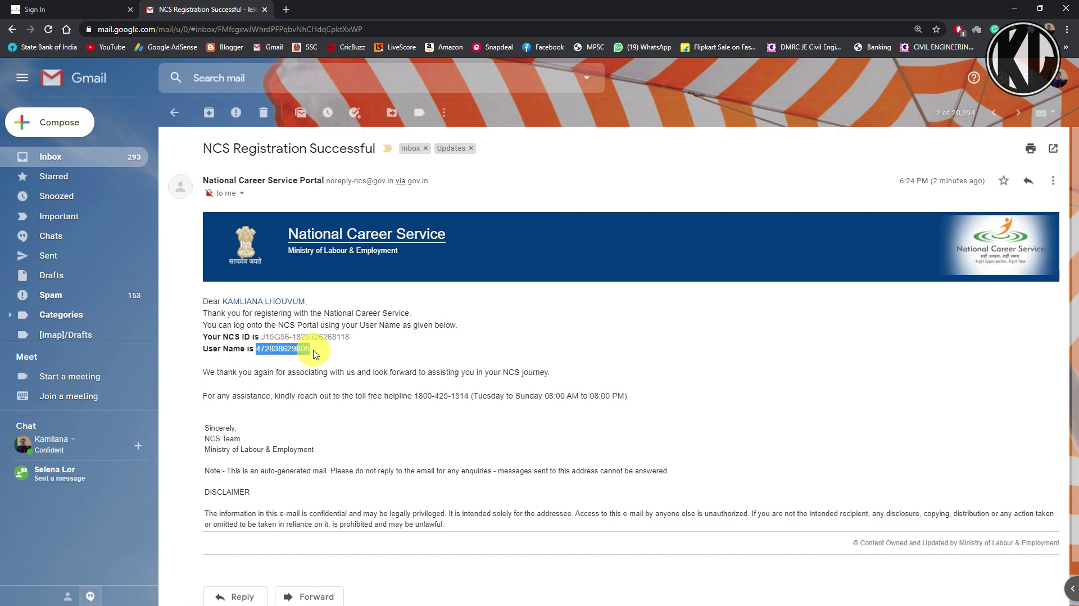
right_click(303, 351)
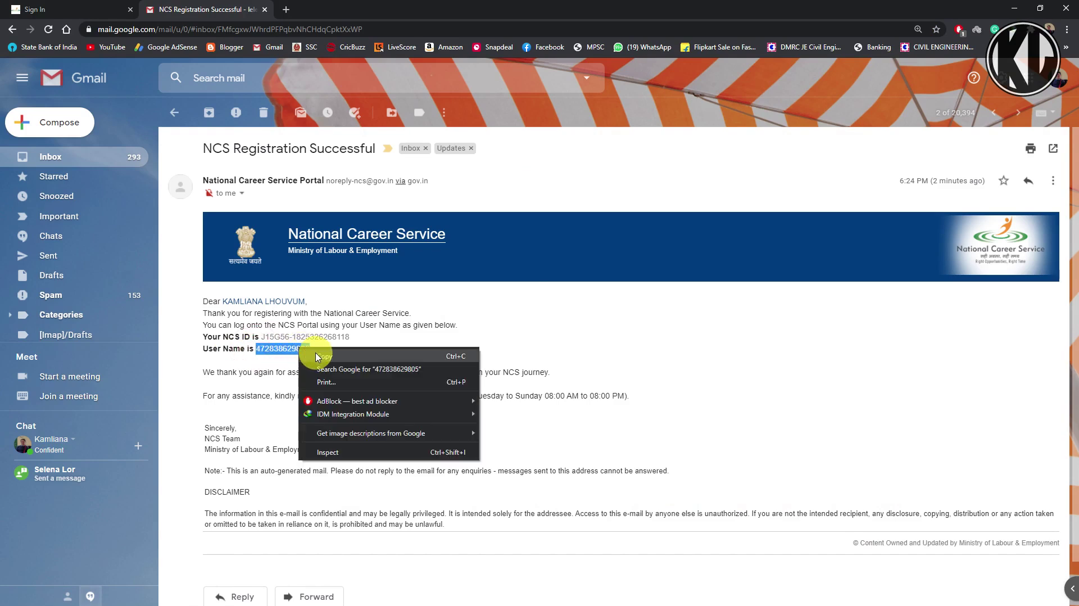
left_click(317, 357)
left_click(95, 5)
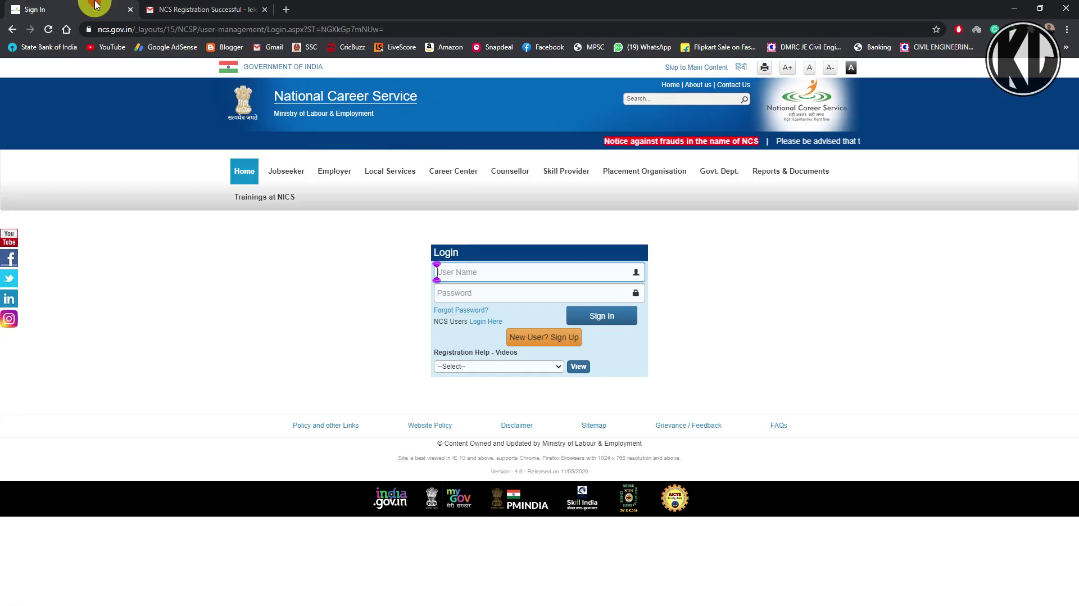
Paste the copied user name, enter the account password, and sign in to the portal.
left_click(467, 267)
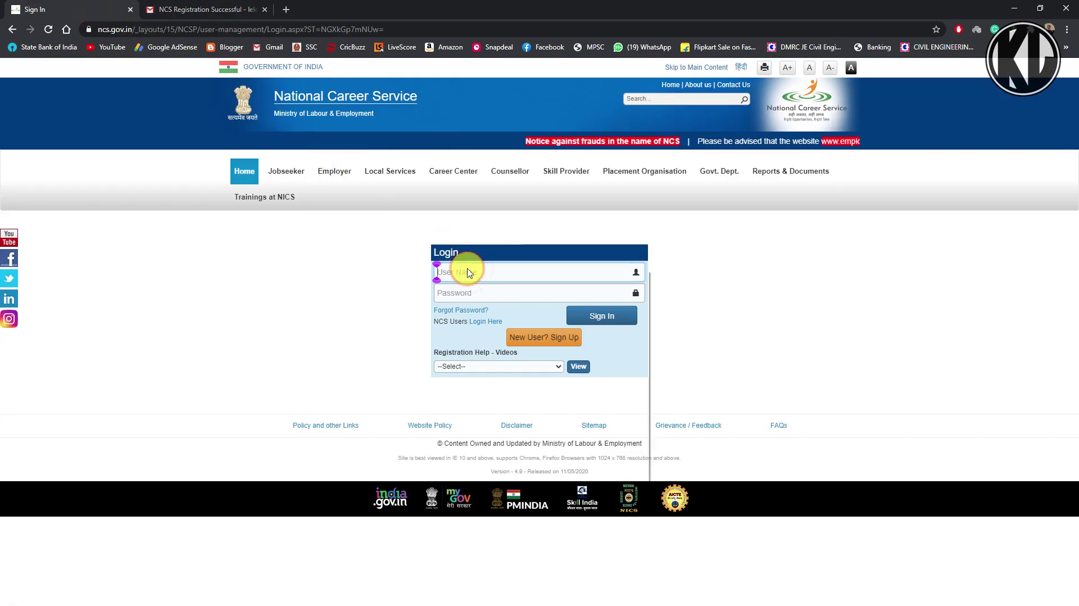
right_click(470, 270)
left_click(516, 352)
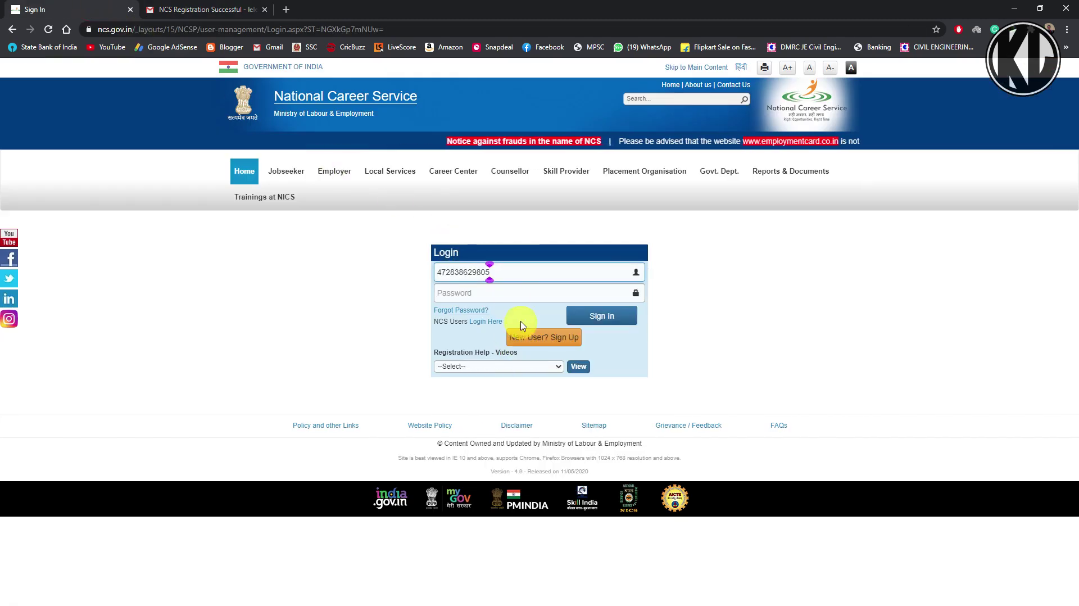
left_click(498, 290)
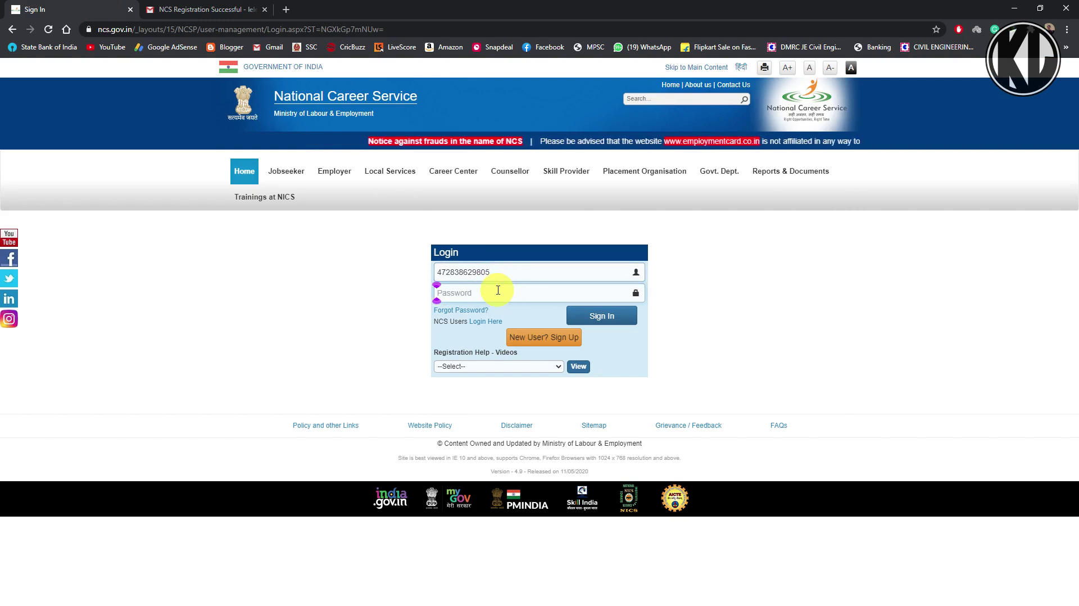
type("•")
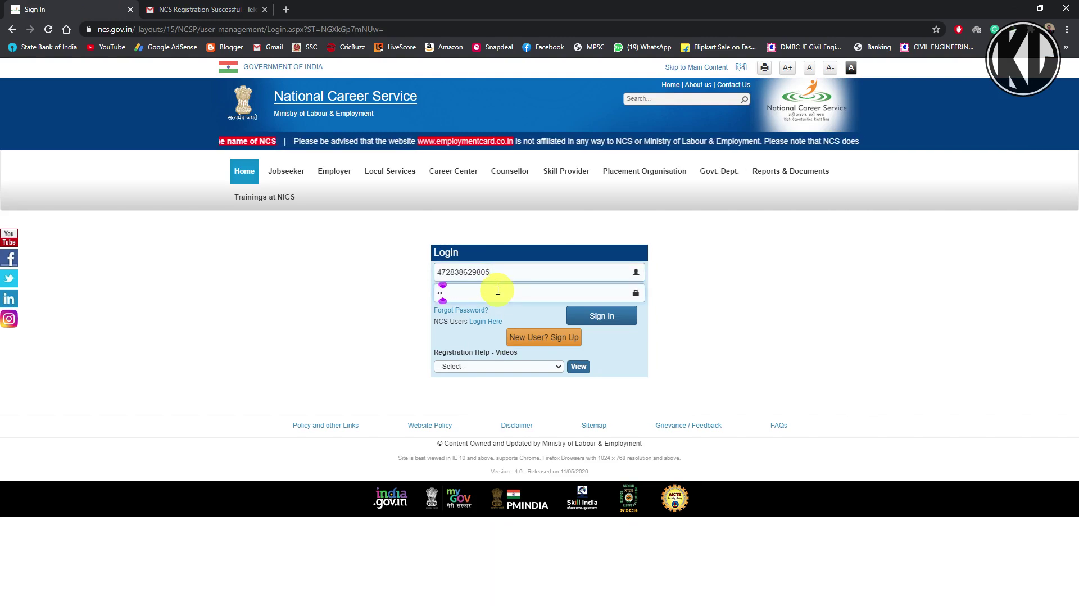
type("••••••••")
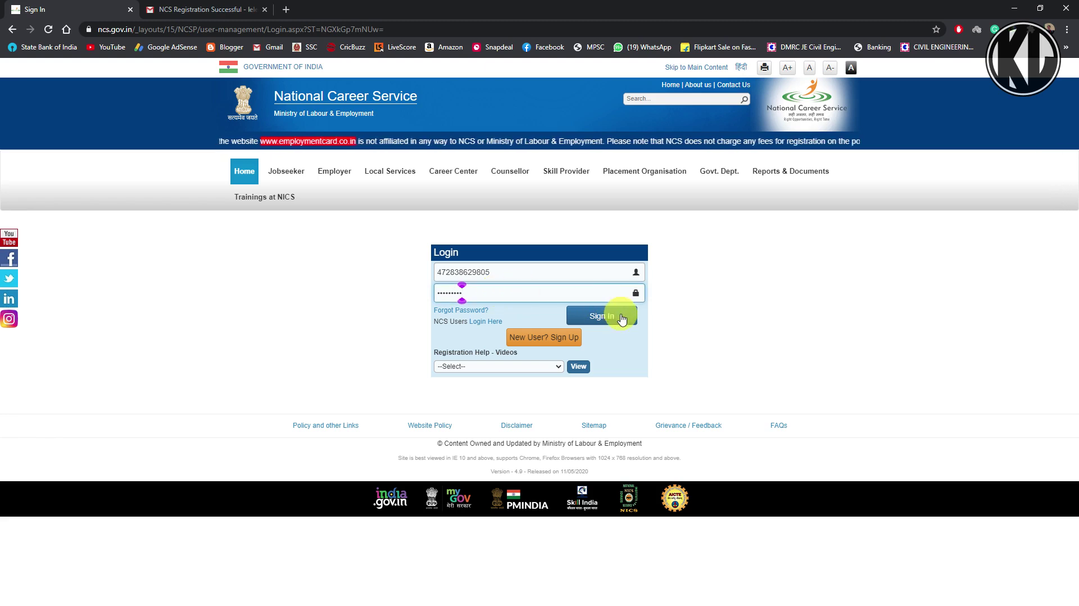
left_click(594, 318)
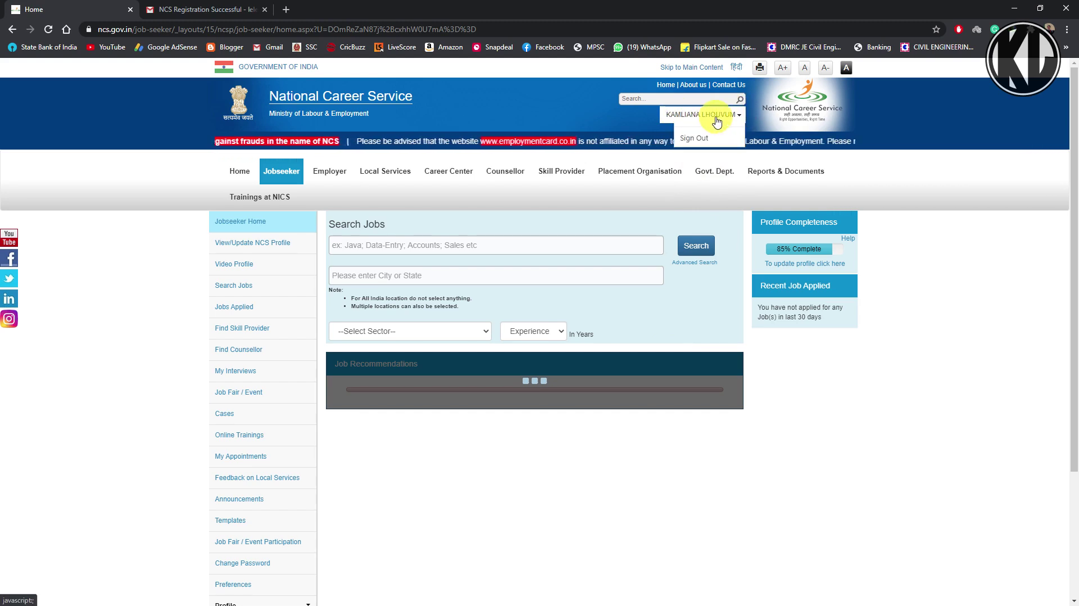
Open the profile for updating and enter 2 years 1 month of experience, 07 days to join, Junior Engineer, Monthly salary duration, and State Government.
left_click(800, 191)
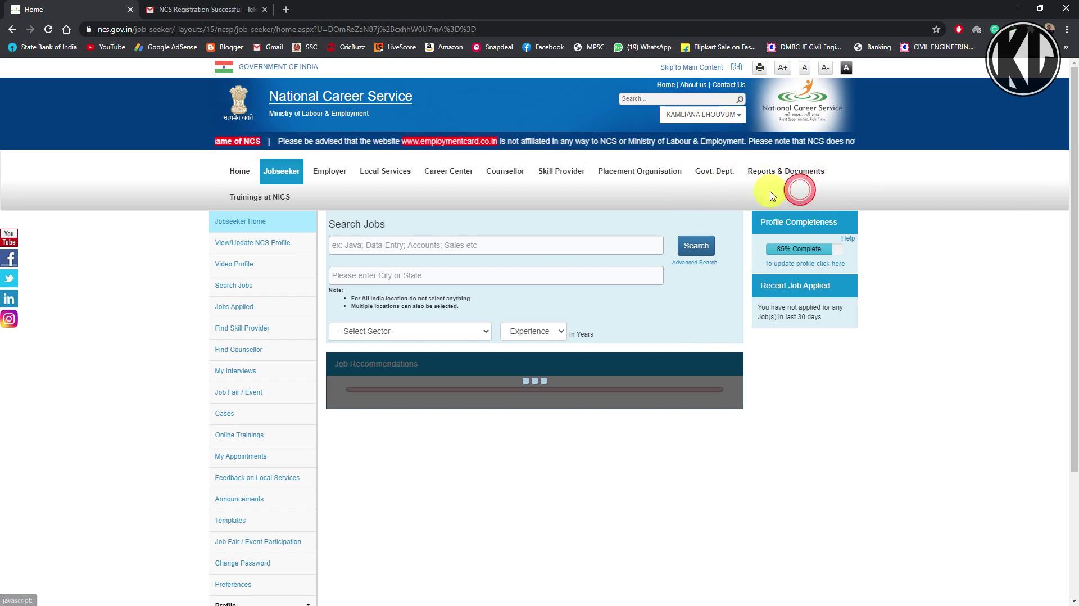
left_click(824, 266)
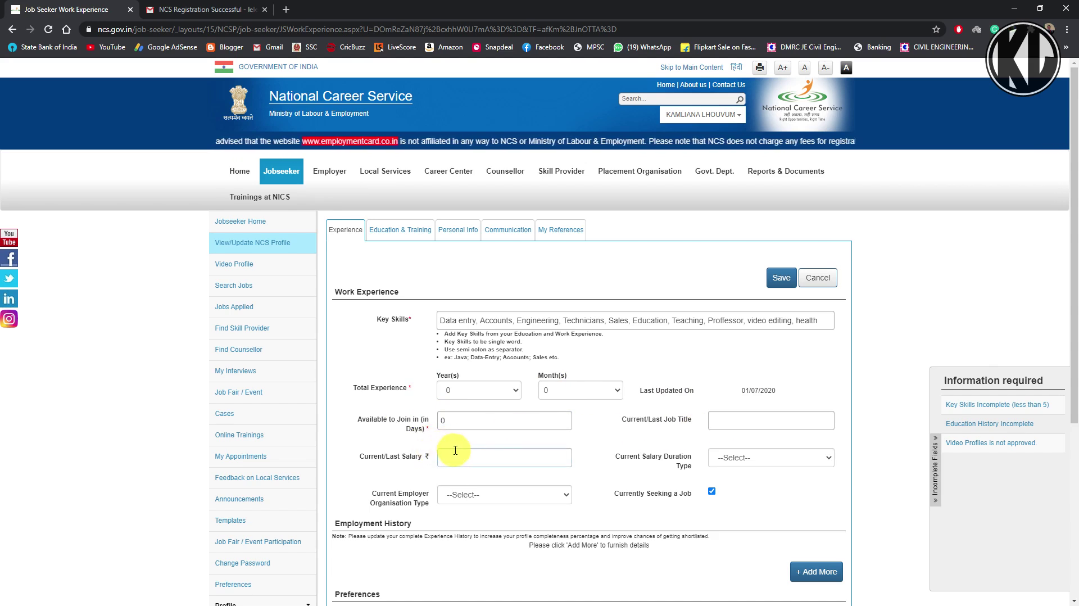
left_click(533, 452)
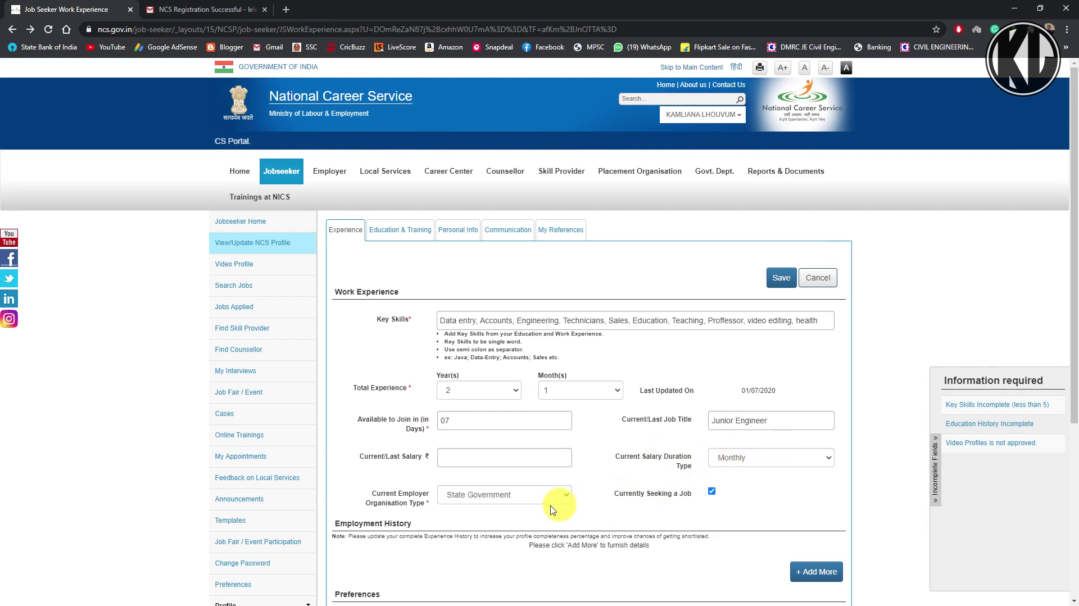
Set the Job Nature preference to Full Time/Work From Home, check the shift timing options, and try to save the profile.
scroll(696, 493, "down", 1)
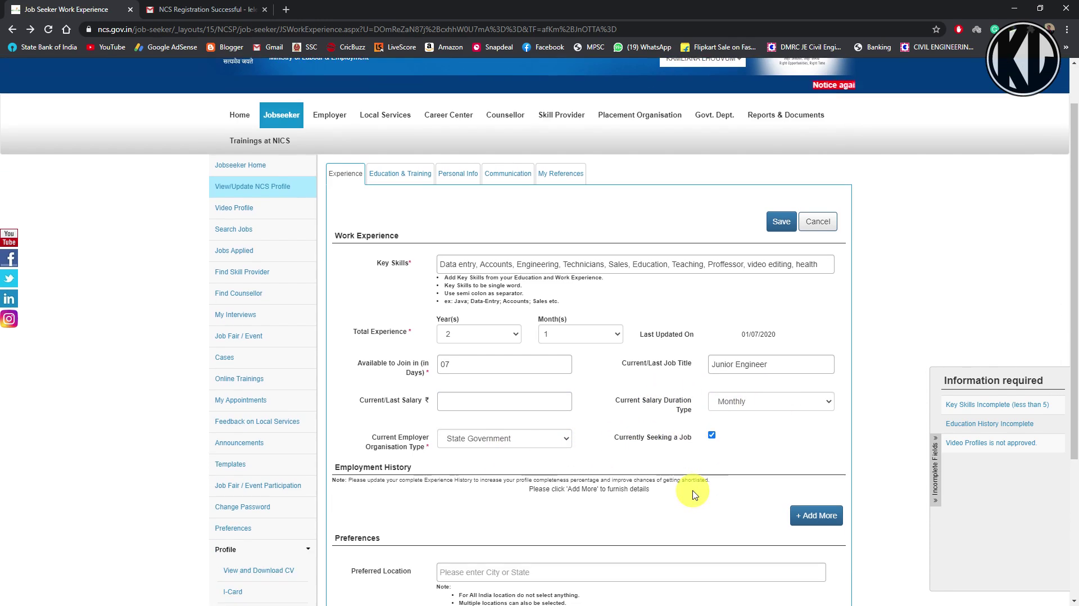
scroll(694, 493, "down", 1)
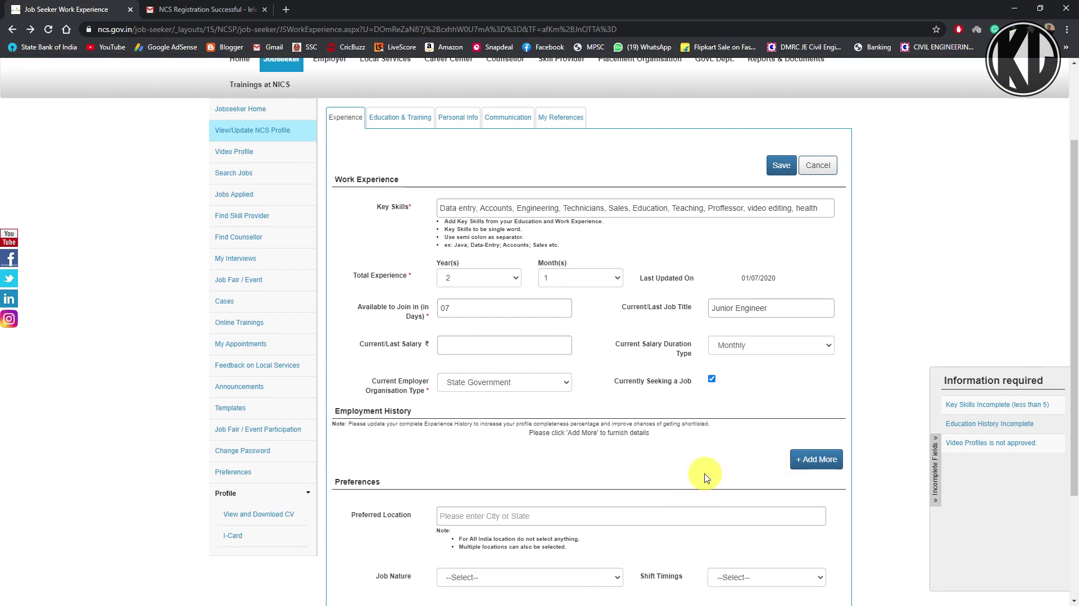
scroll(700, 478, "down", 3)
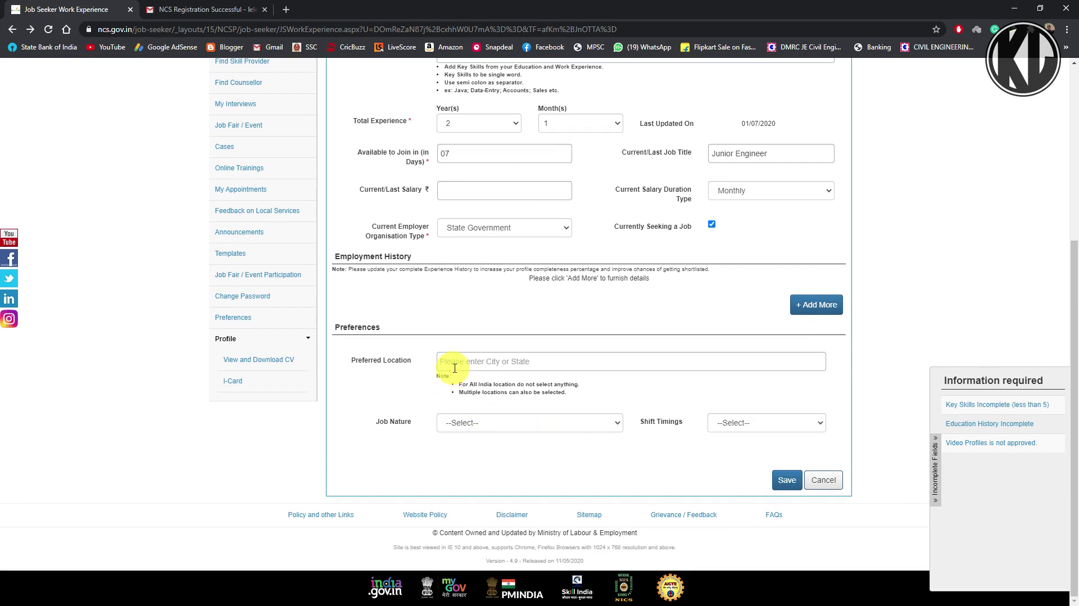
left_click(543, 367)
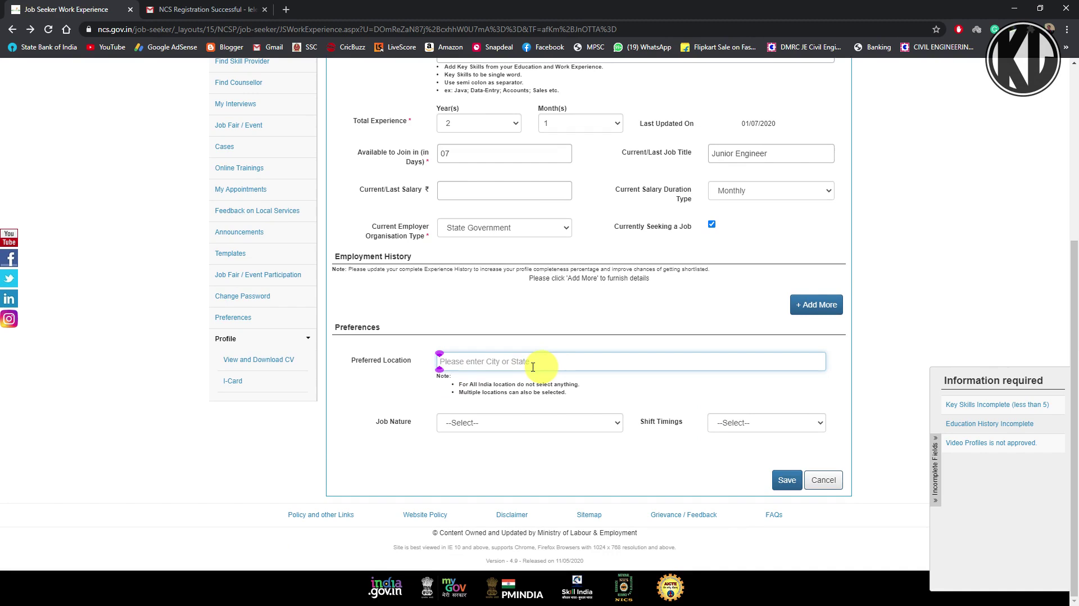
left_click(504, 423)
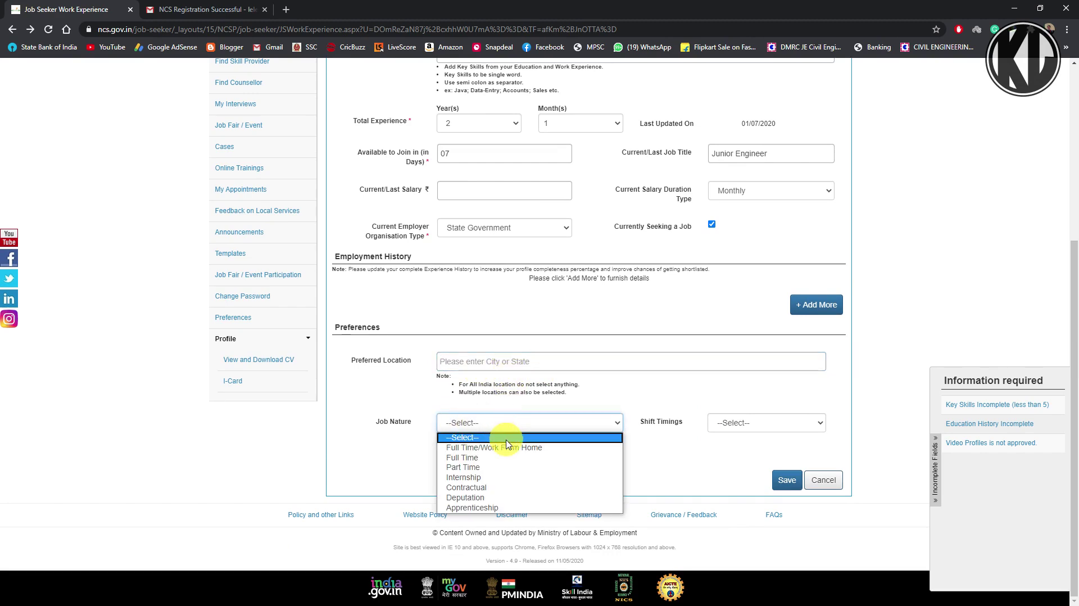
left_click(548, 452)
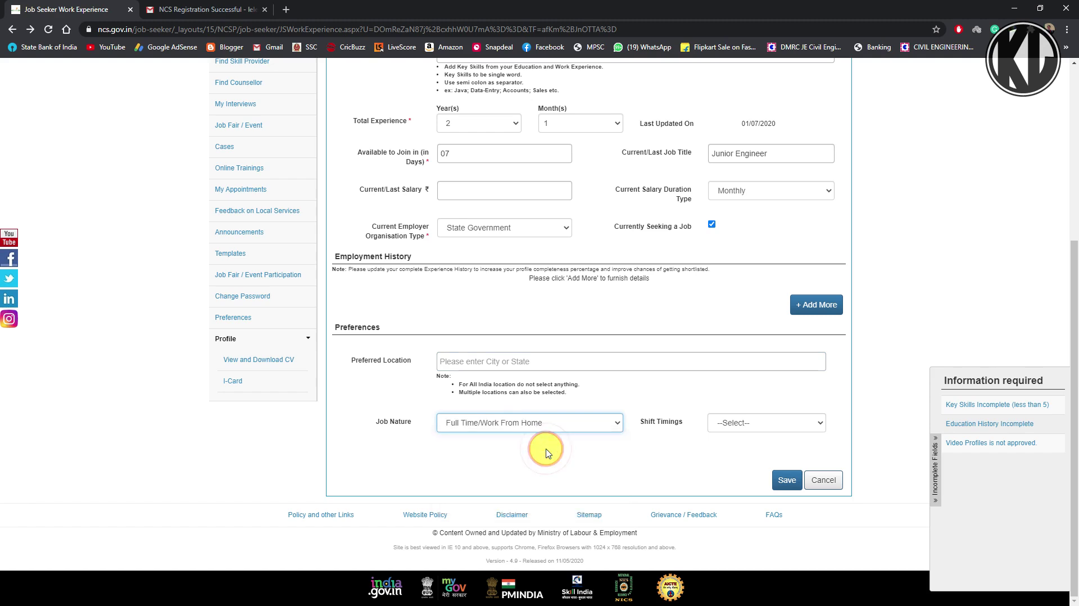
left_click(750, 429)
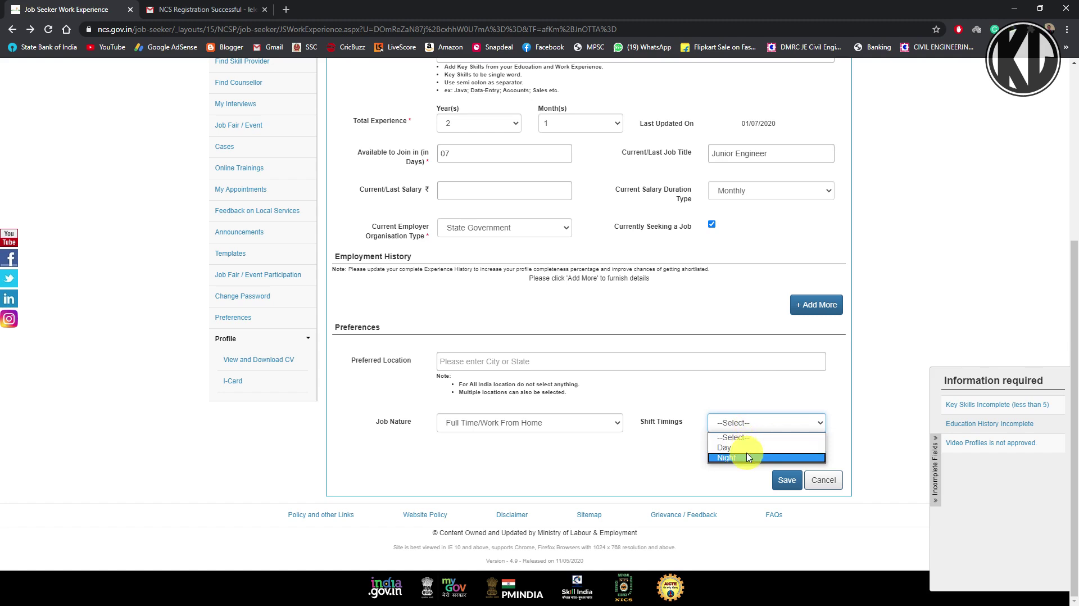
left_click(725, 399)
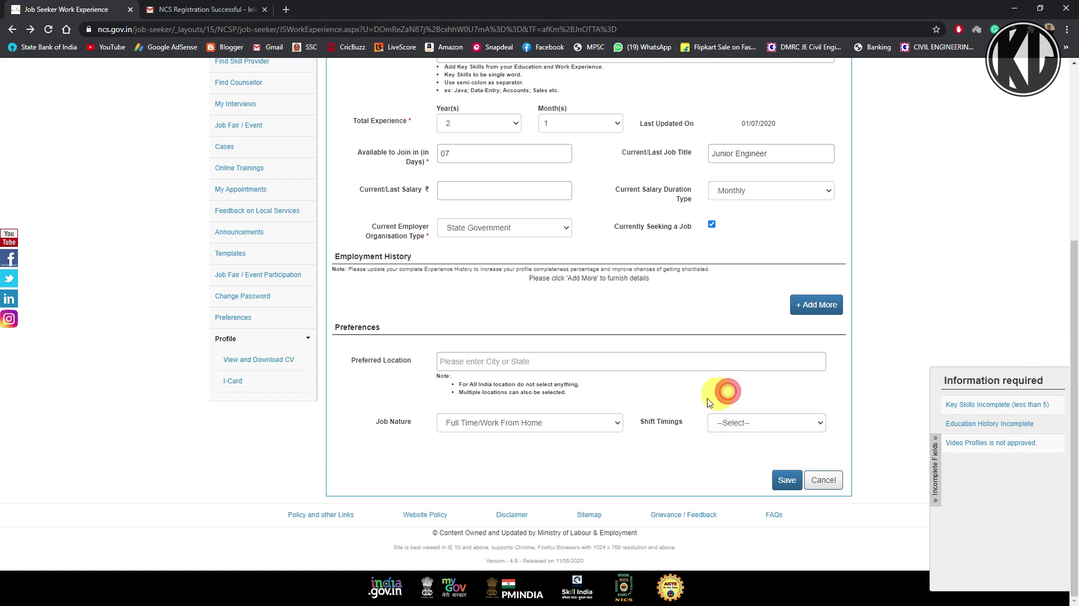
left_click(784, 483)
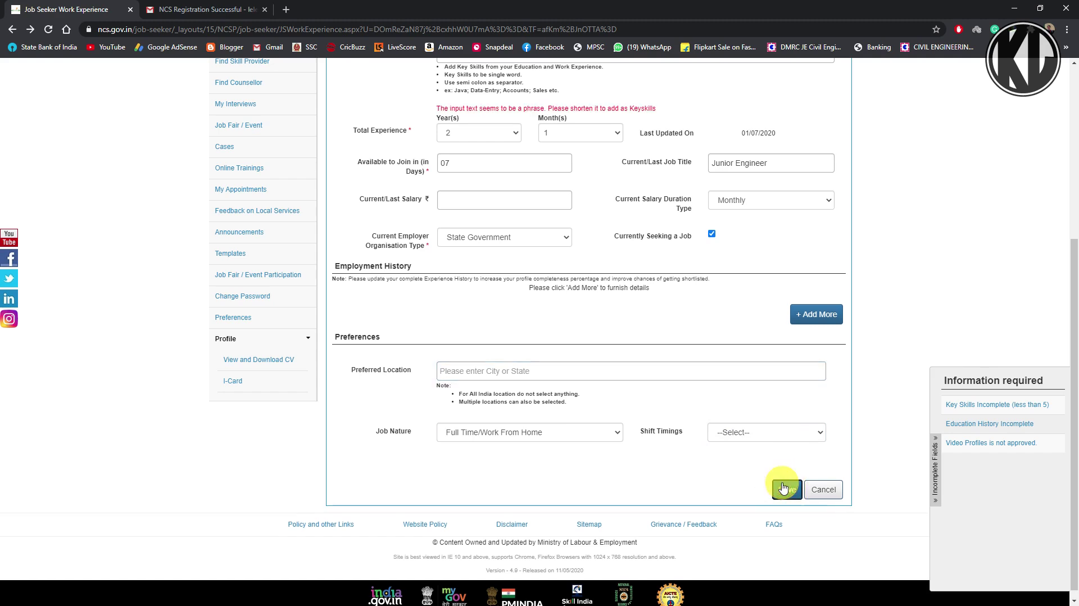
scroll(692, 442, "up", 2)
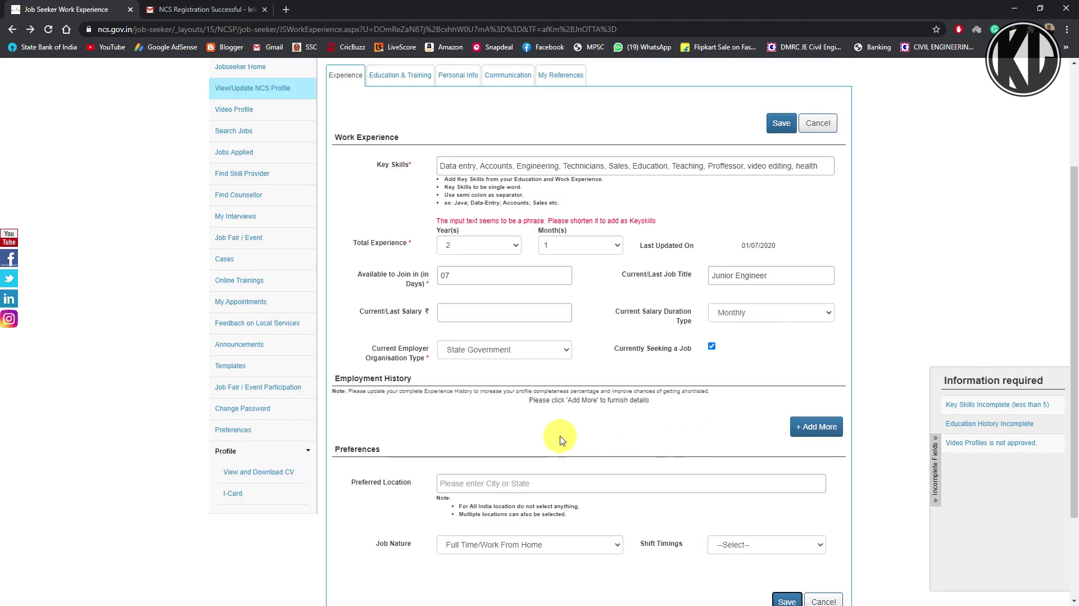
scroll(560, 440, "up", 2)
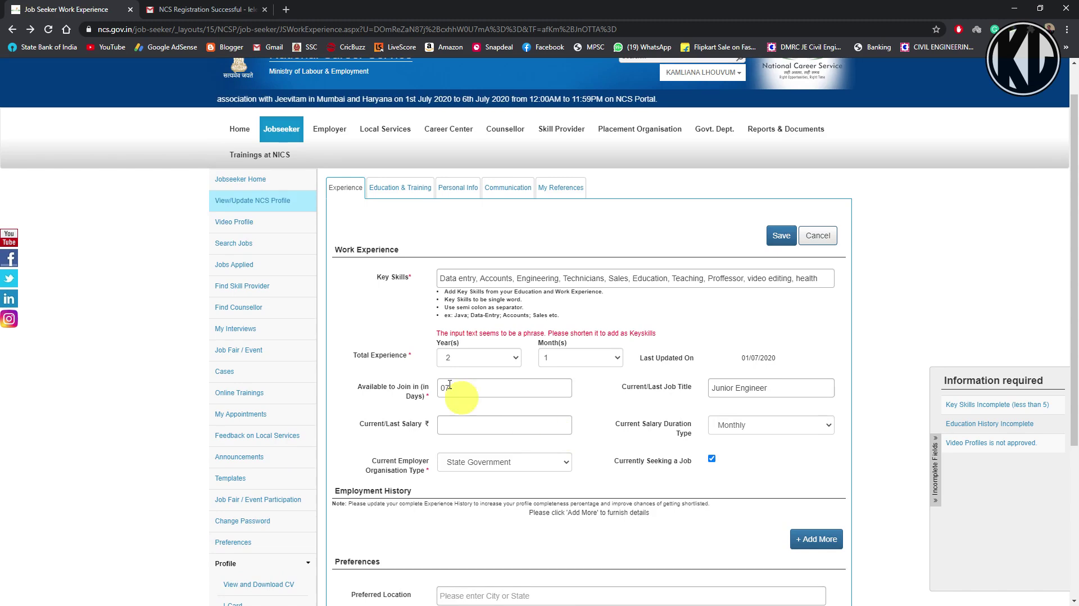
Return to the Jobseeker home page and look through the job search fields, including the sector and experience options.
left_click(253, 181)
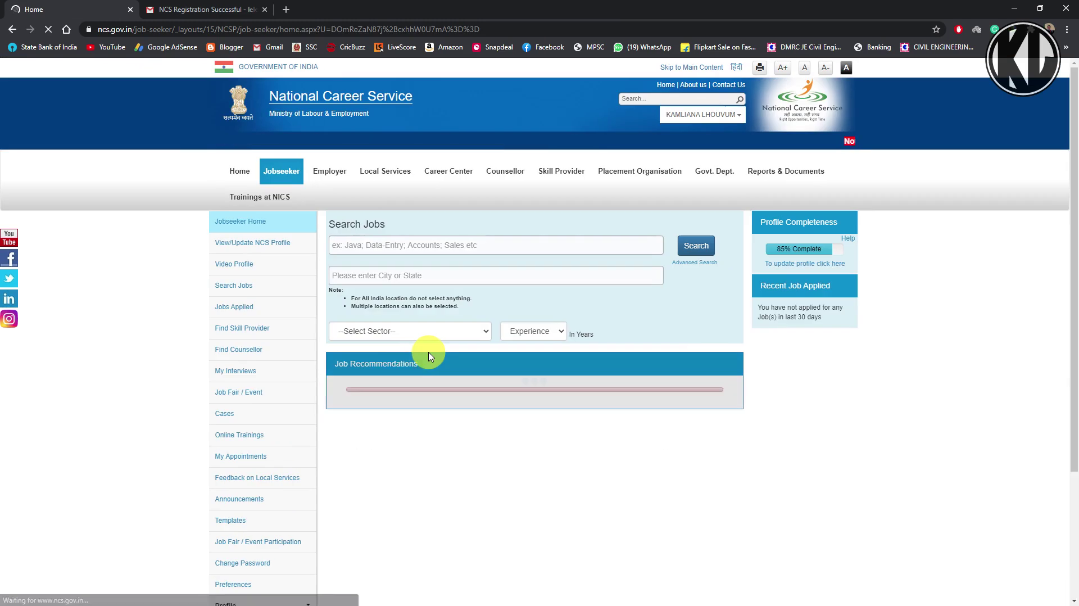
left_click(381, 245)
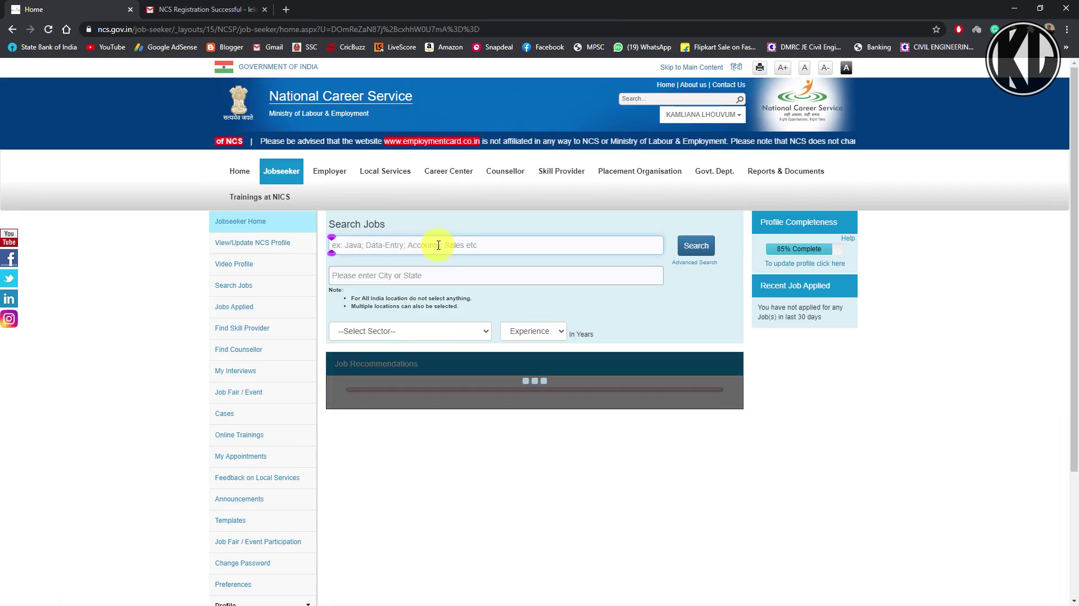
left_click(421, 275)
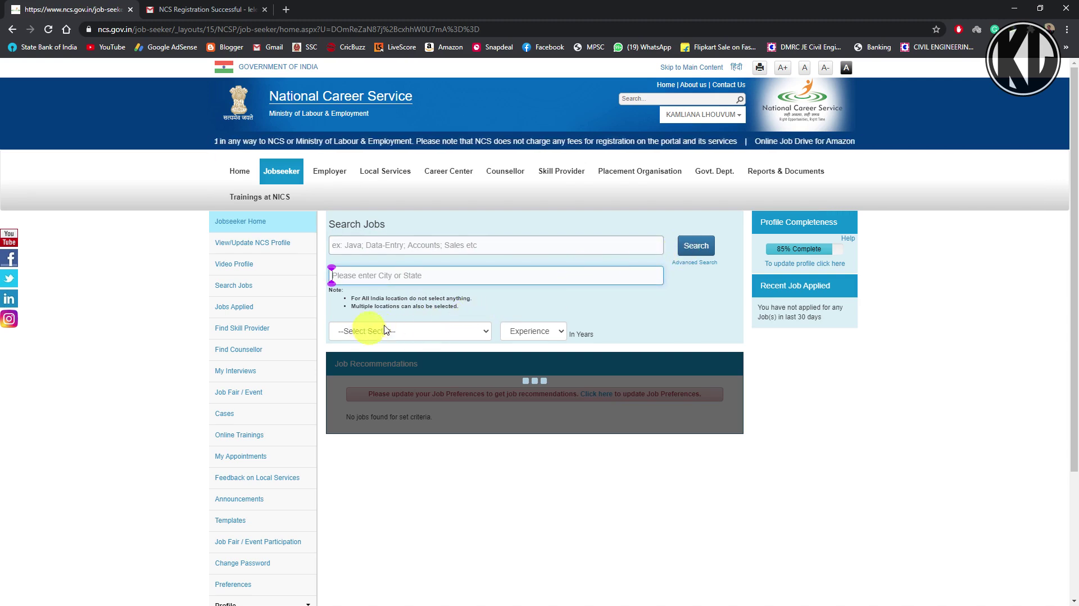
left_click(439, 331)
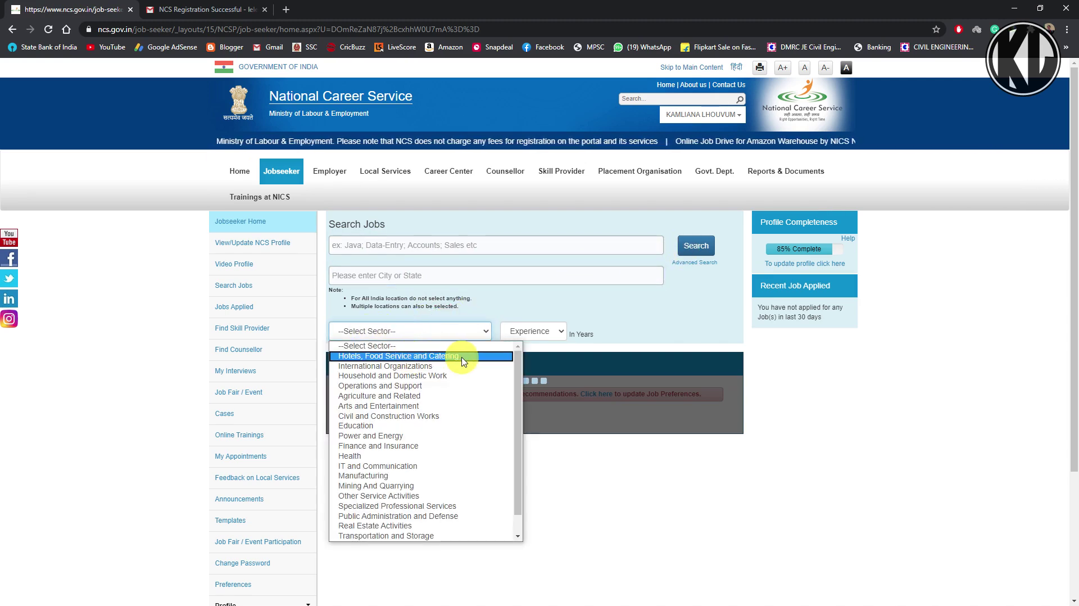
left_click(533, 334)
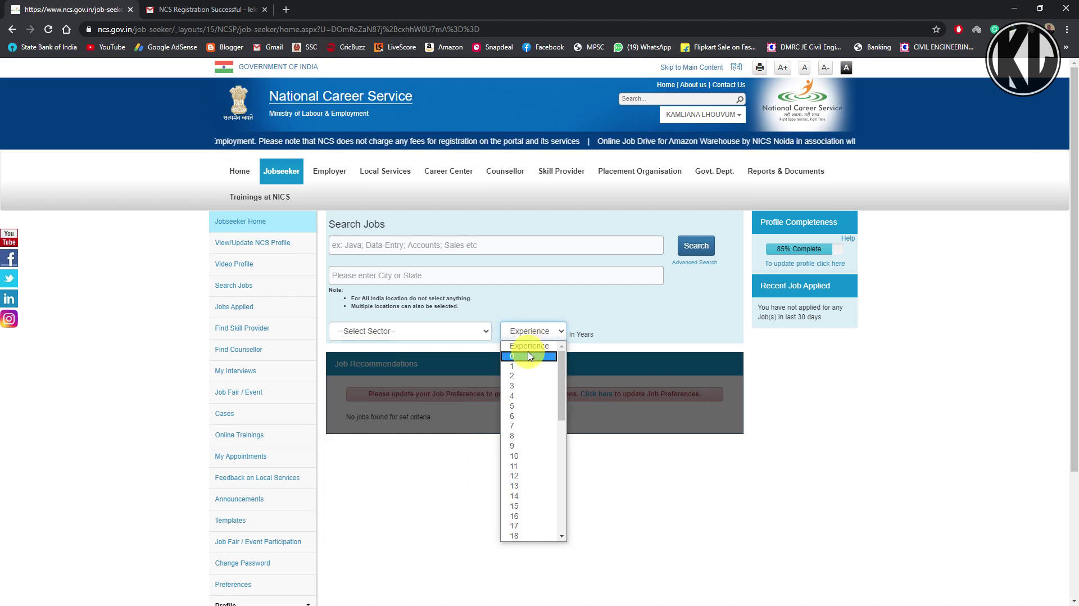
left_click(623, 311)
Enter "Data entry" as the job search keyword and add Mizoram as the location.
left_click(443, 246)
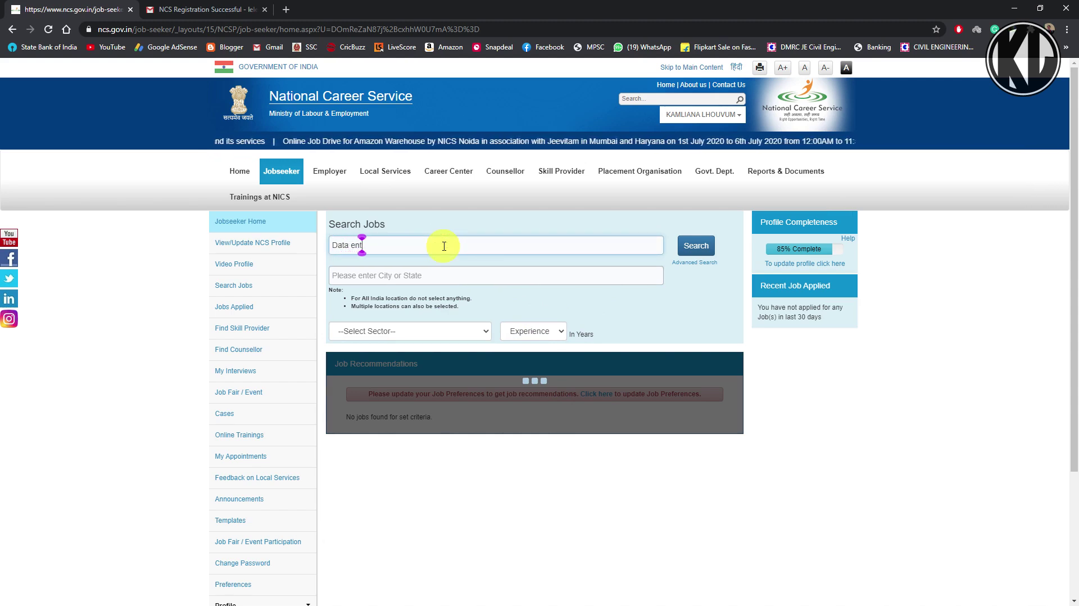
type("Data entry")
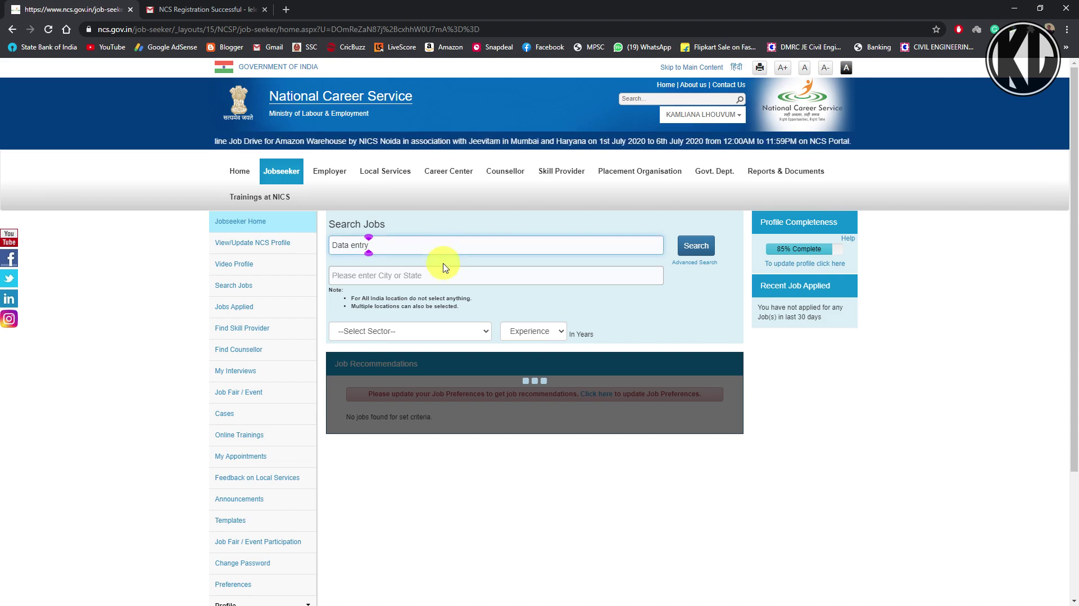
left_click(444, 273)
left_click(444, 273)
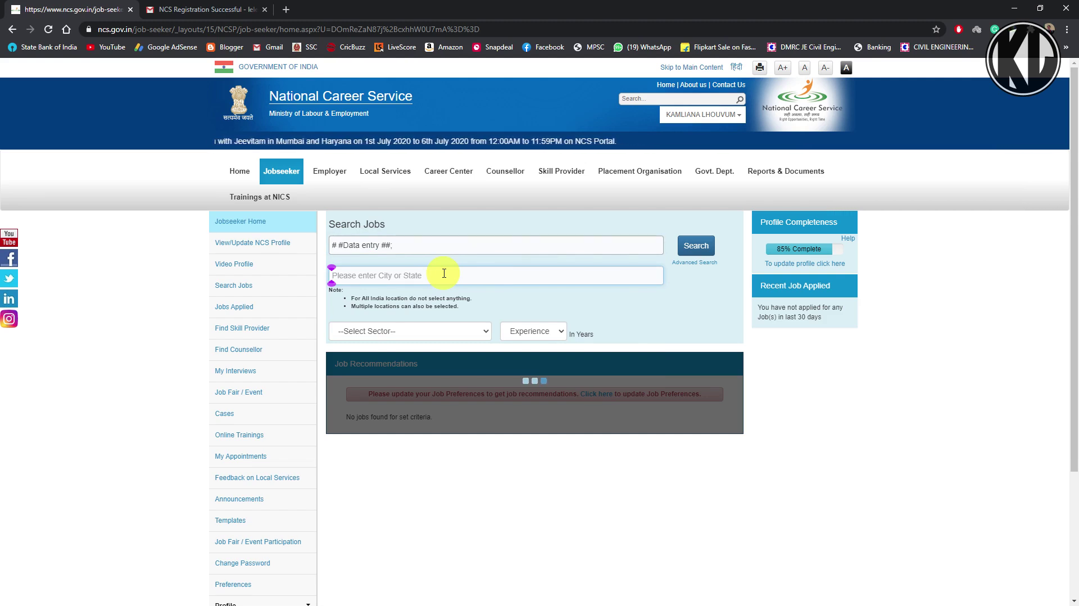
type("Mizoram")
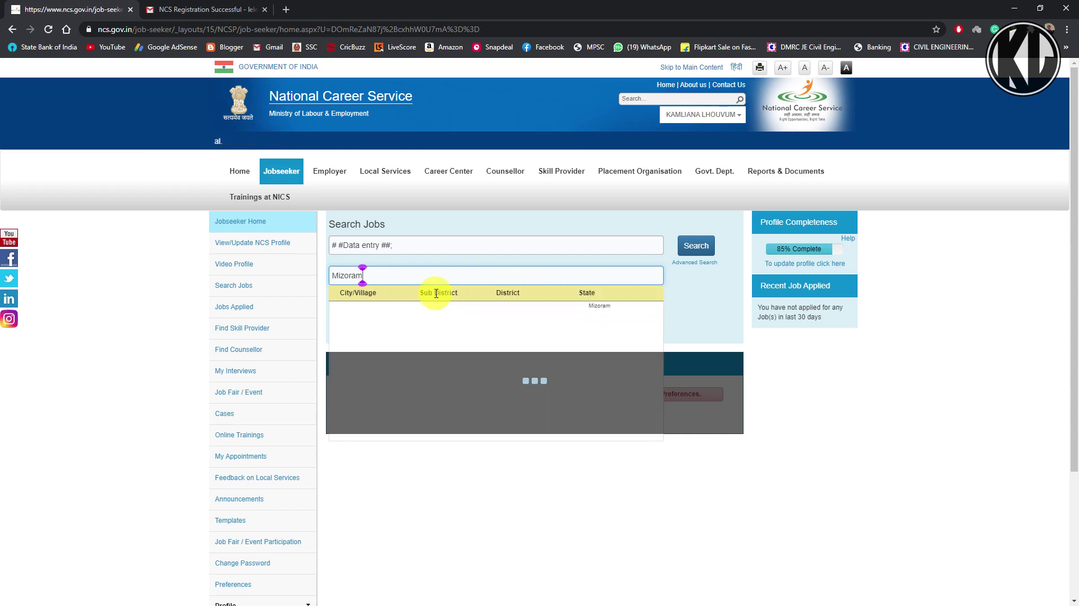
left_click(602, 305)
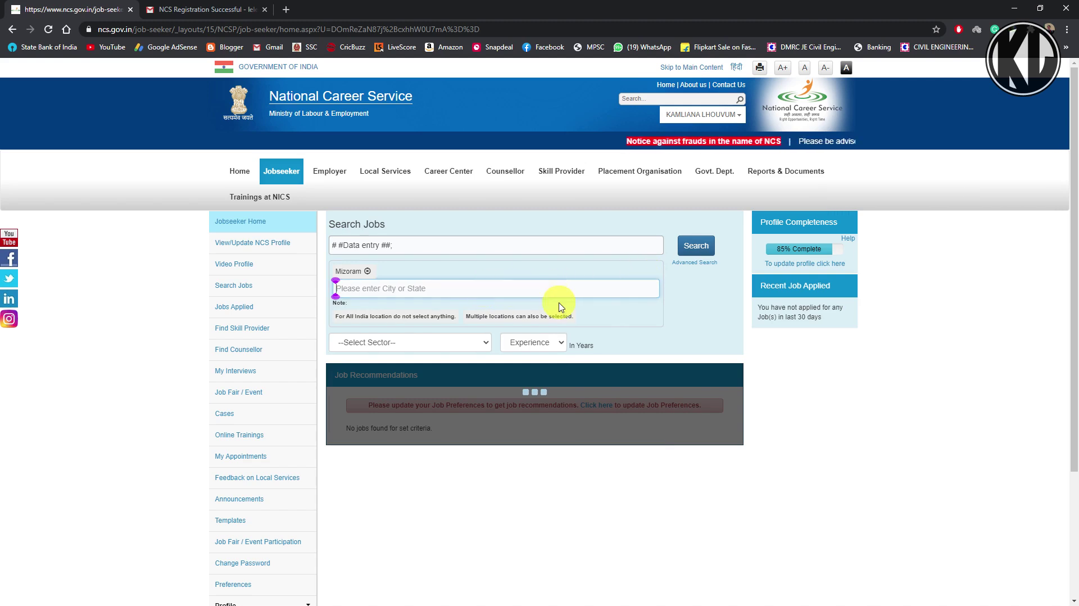
Leave the sector unselected, set the experience to 0 years, and run the job search.
left_click(461, 342)
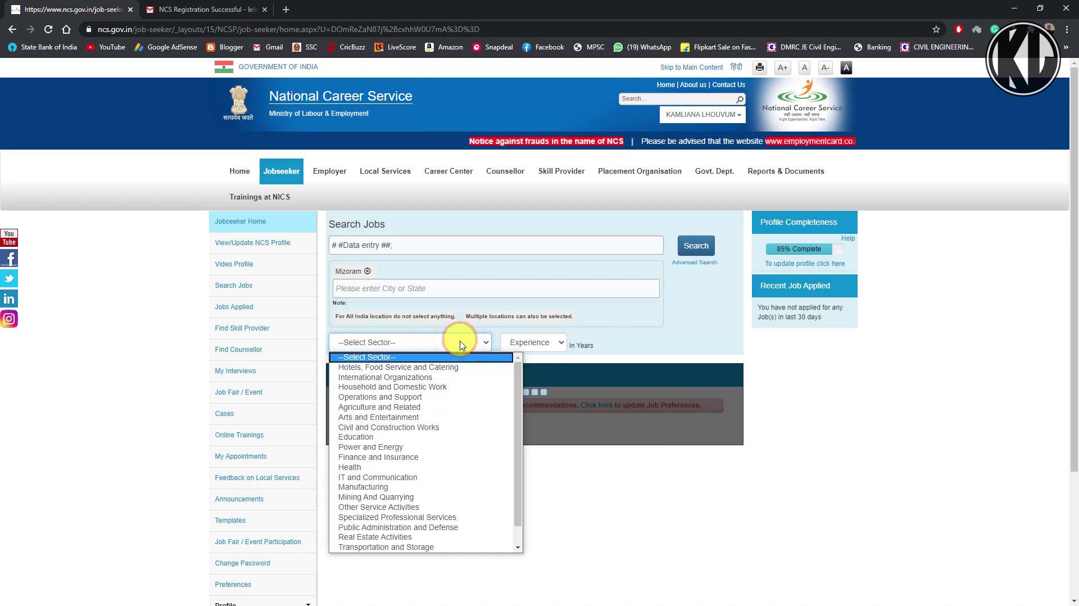
left_click(639, 335)
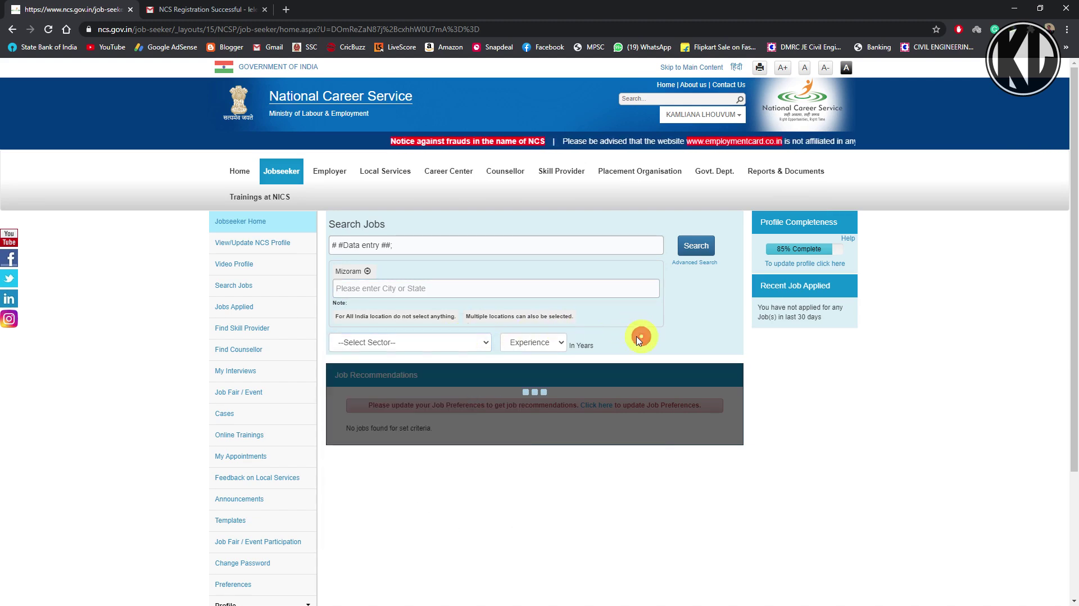
left_click(557, 342)
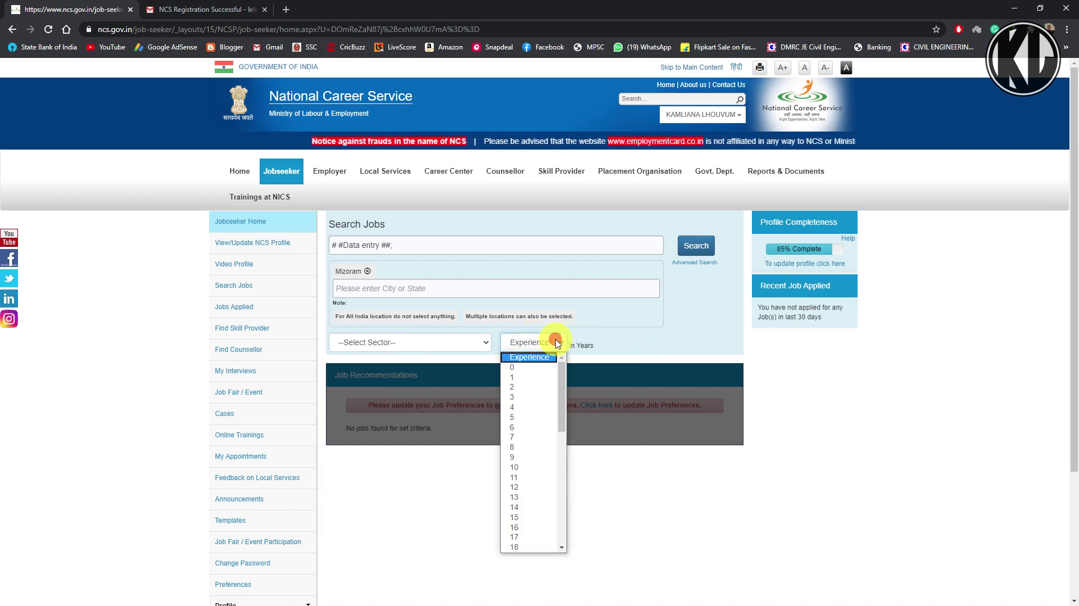
left_click(545, 368)
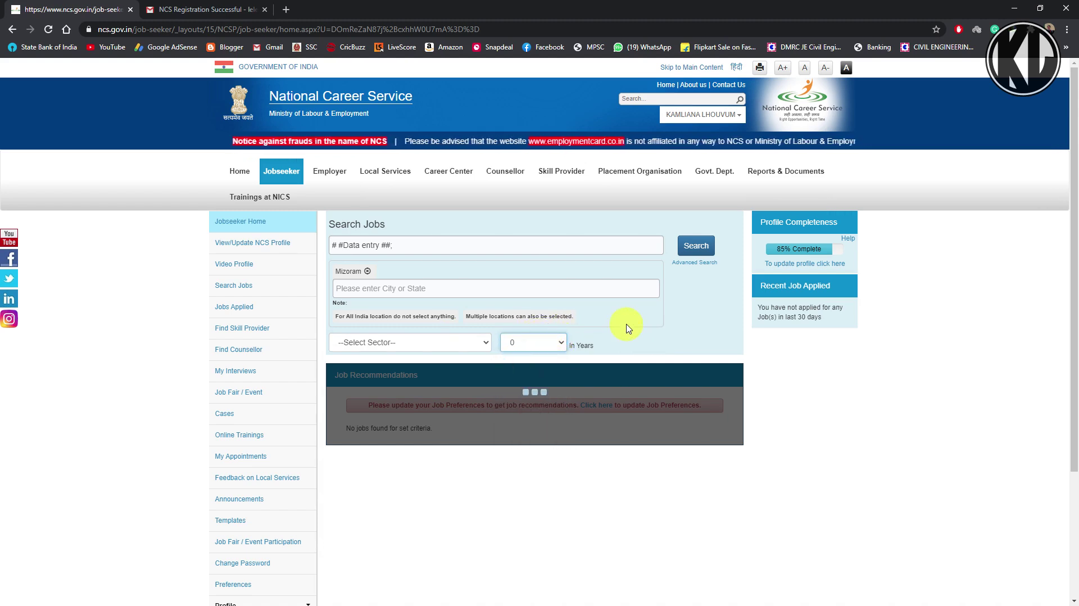
left_click(696, 246)
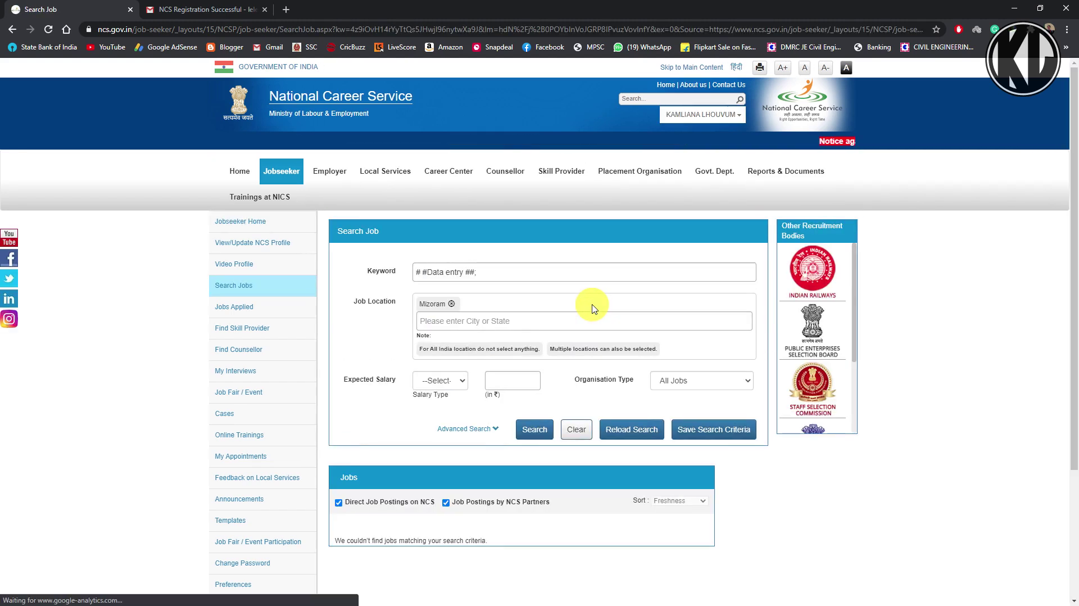
Remove Mizoram from the job location and rerun the data entry job search for all of India.
scroll(551, 307, "down", 2)
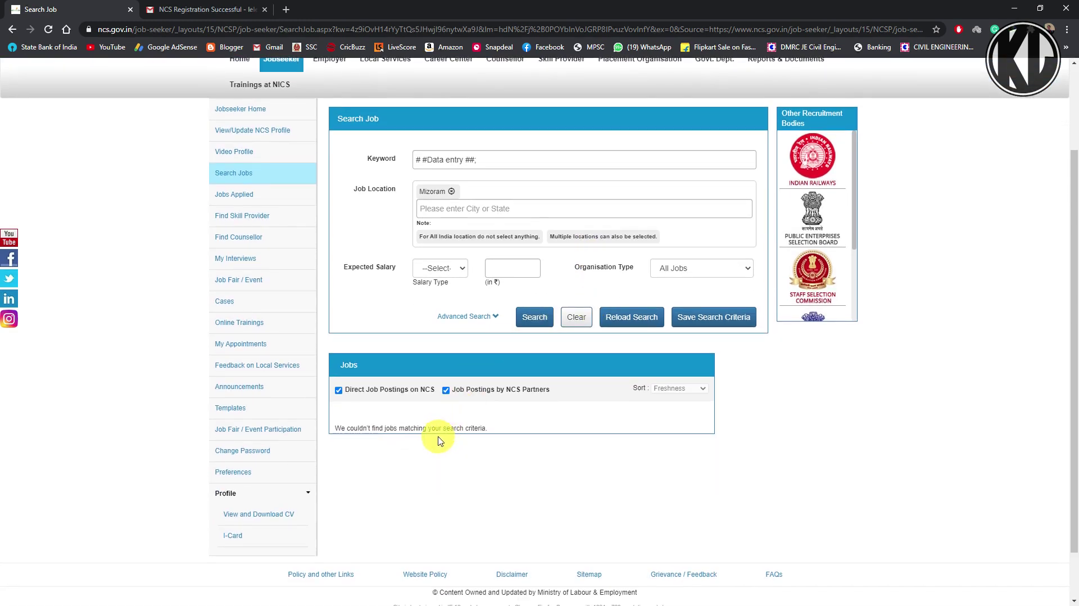
scroll(470, 434, "up", 2)
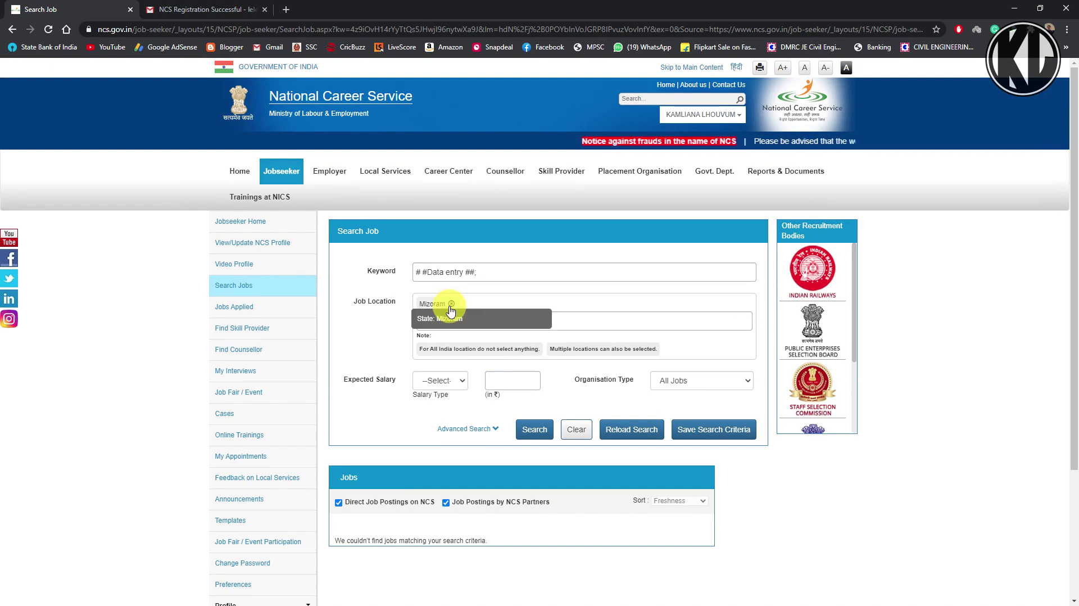
left_click(468, 303)
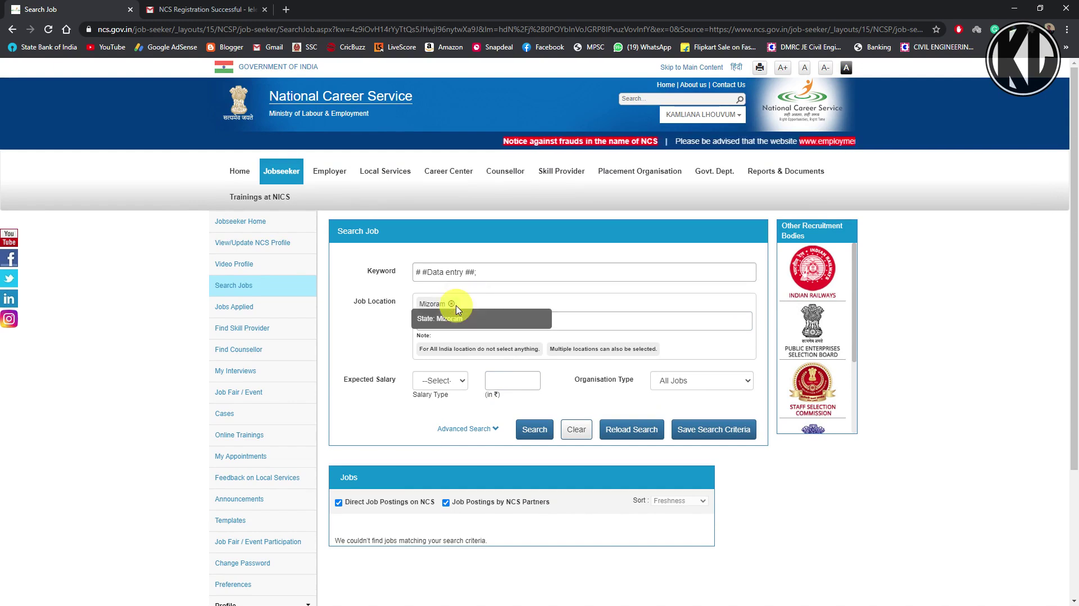
left_click(453, 305)
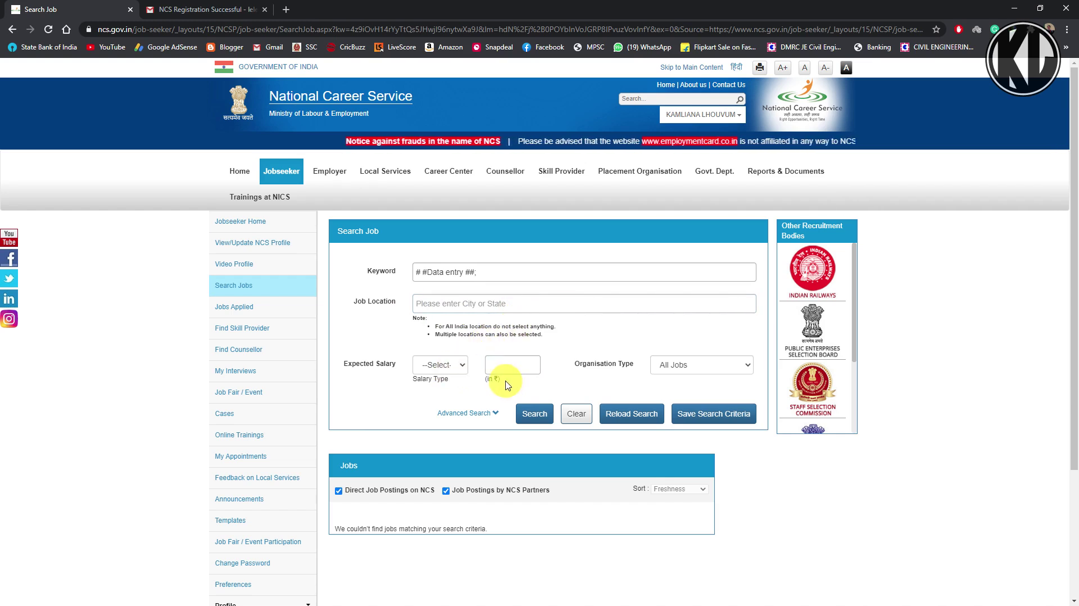
left_click(534, 413)
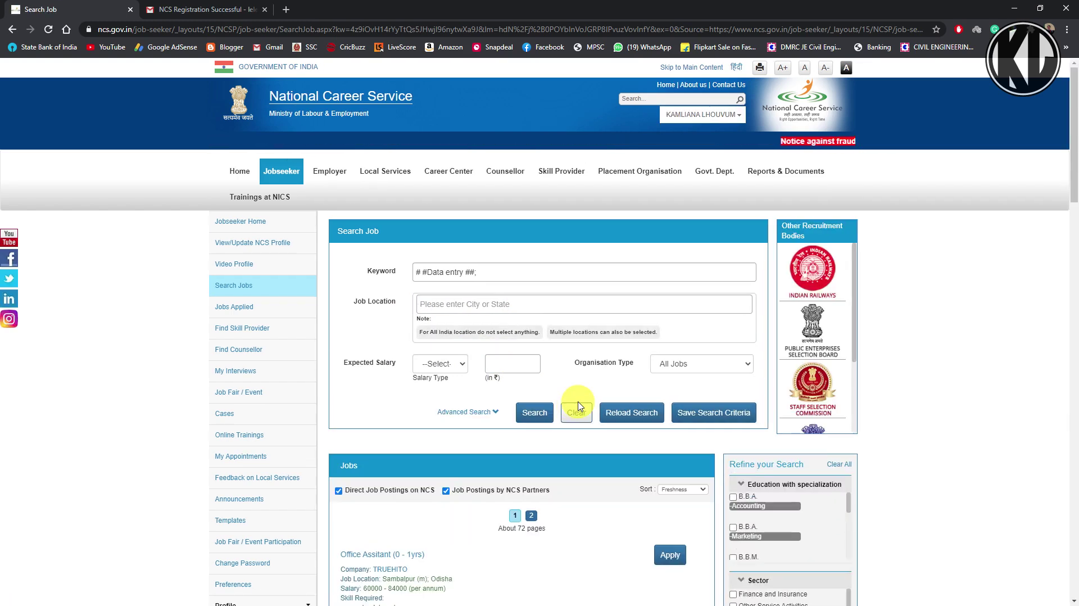
Look through the data entry job results and open the Data Entry Executive posting located in Mumbai.
scroll(579, 405, "down", 5)
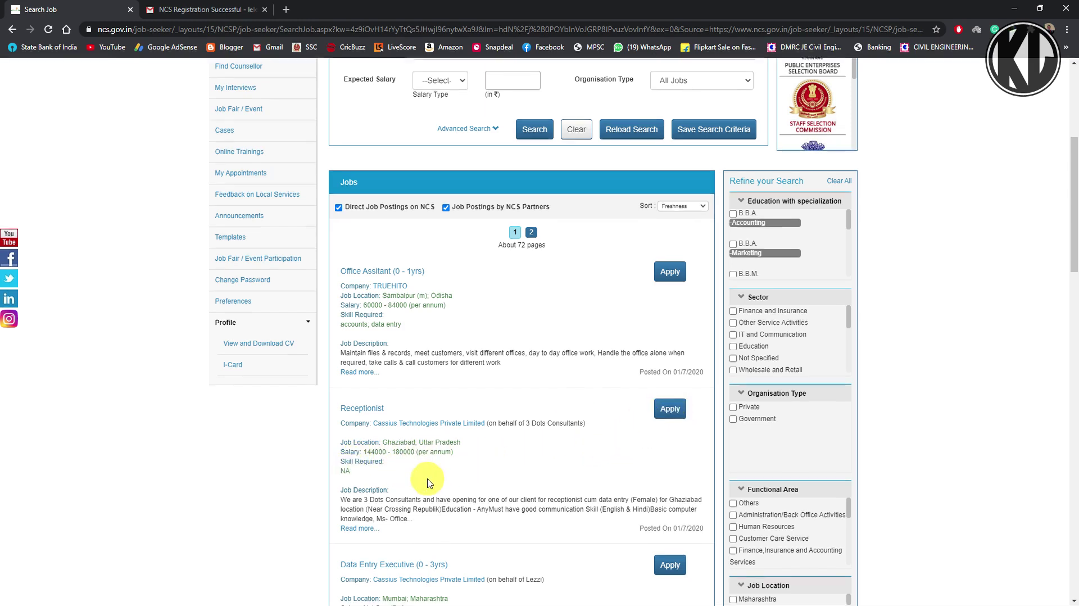
scroll(404, 460, "down", 2)
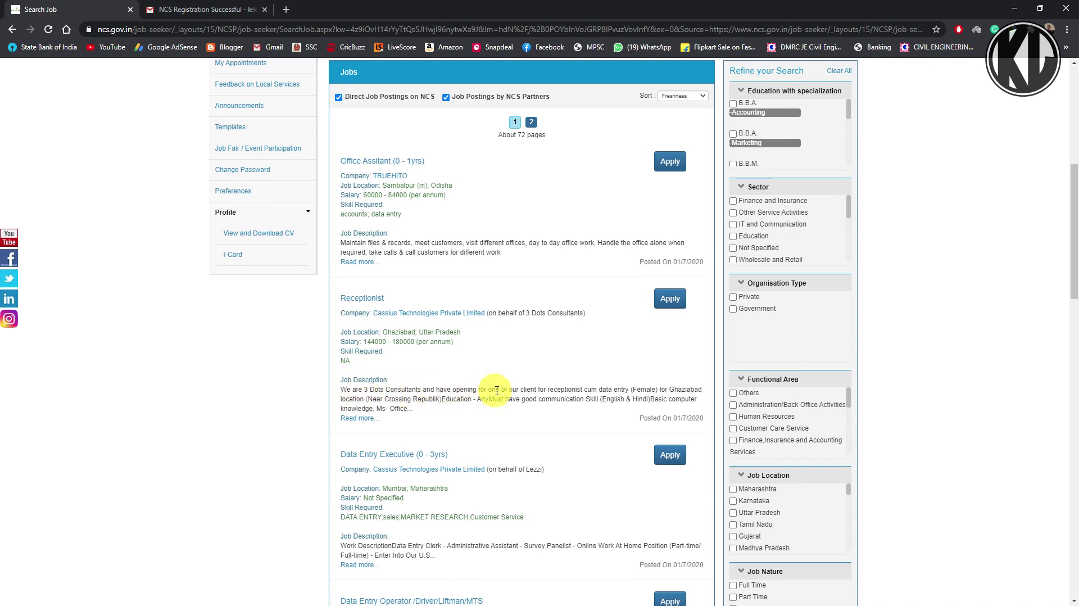
scroll(369, 416, "down", 2)
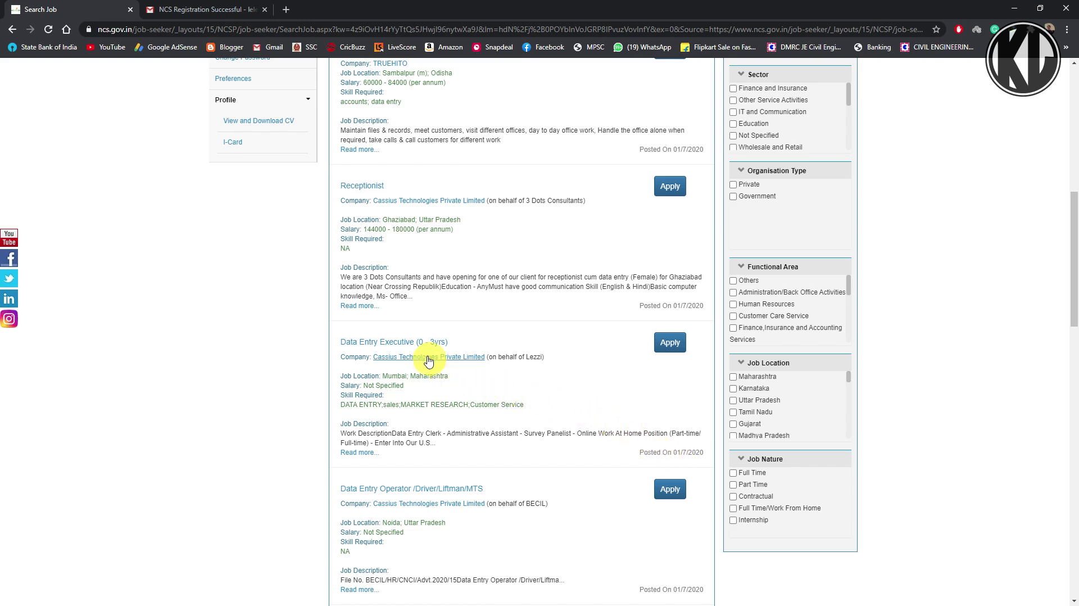
left_click(671, 338)
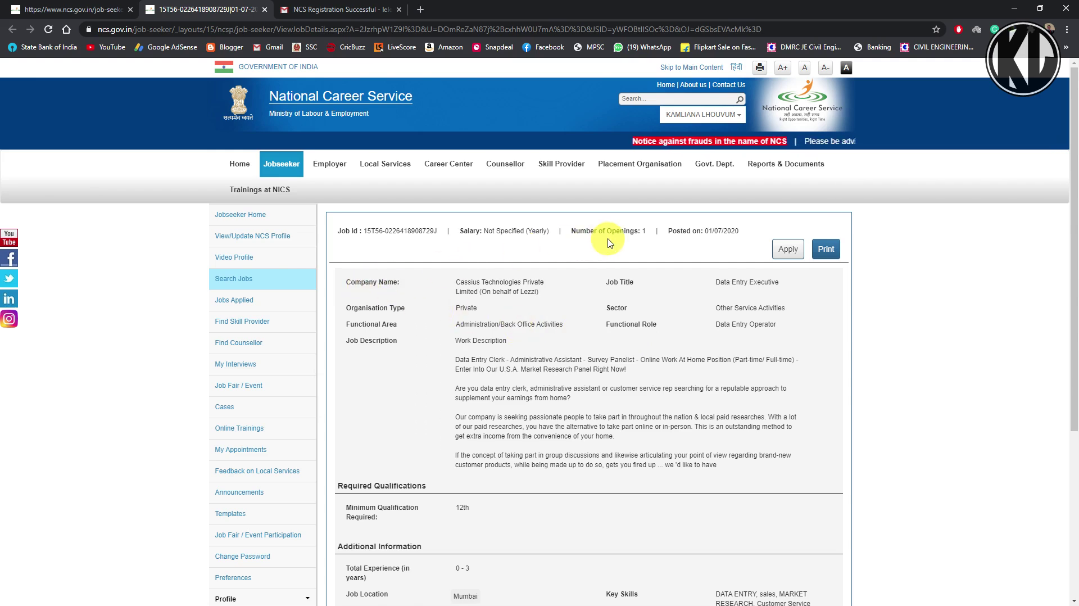
Review the Data Entry Executive posting's number of openings, job description, required qualification, and additional information.
left_click(651, 231)
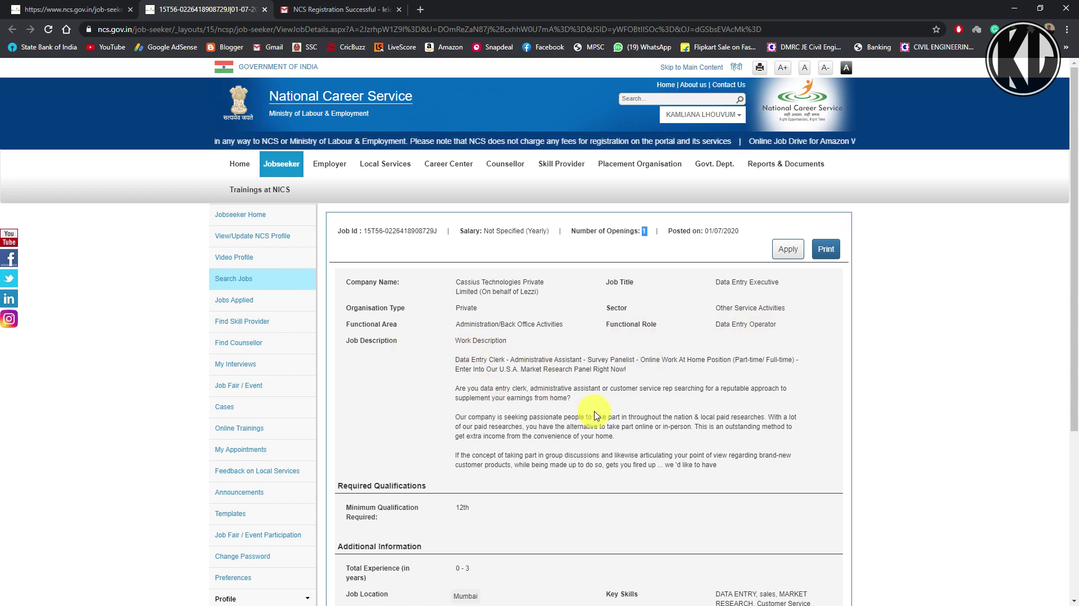
scroll(551, 458, "down", 1)
scroll(551, 458, "down", 3)
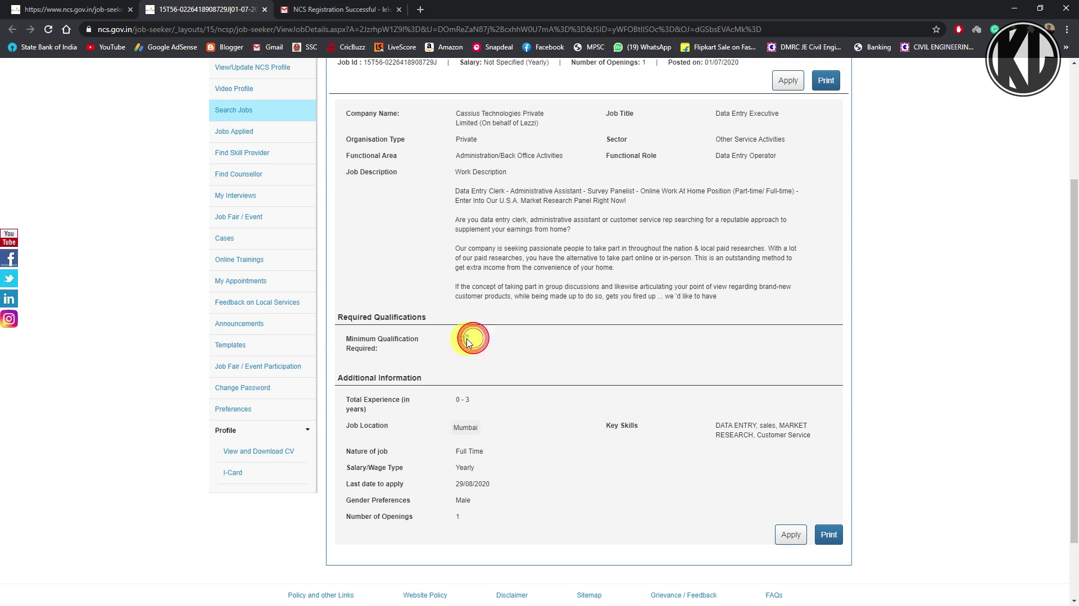
left_click(477, 358)
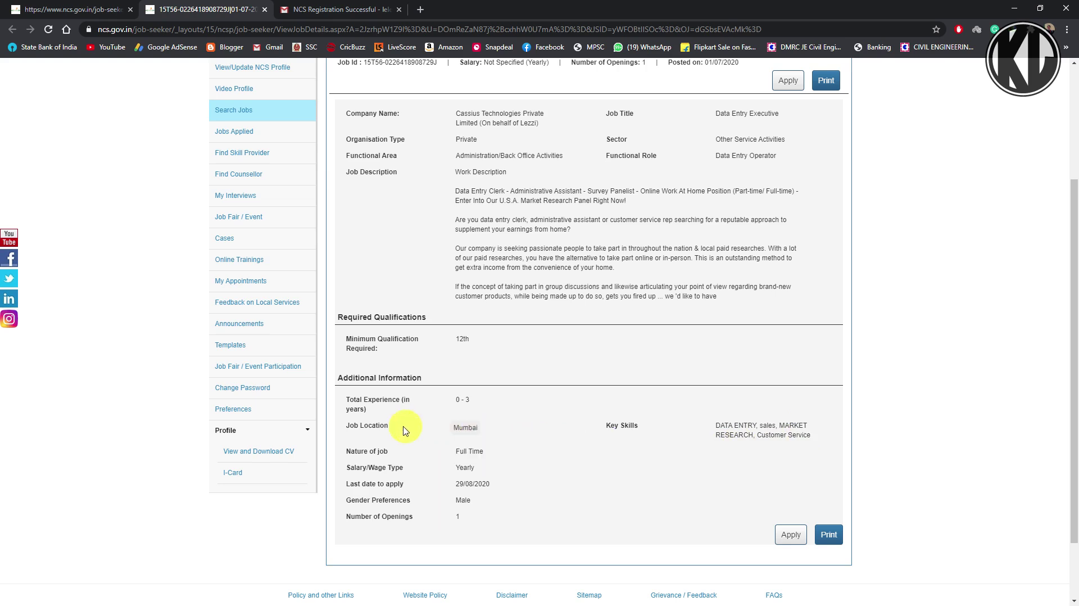
mouse_move(459, 428)
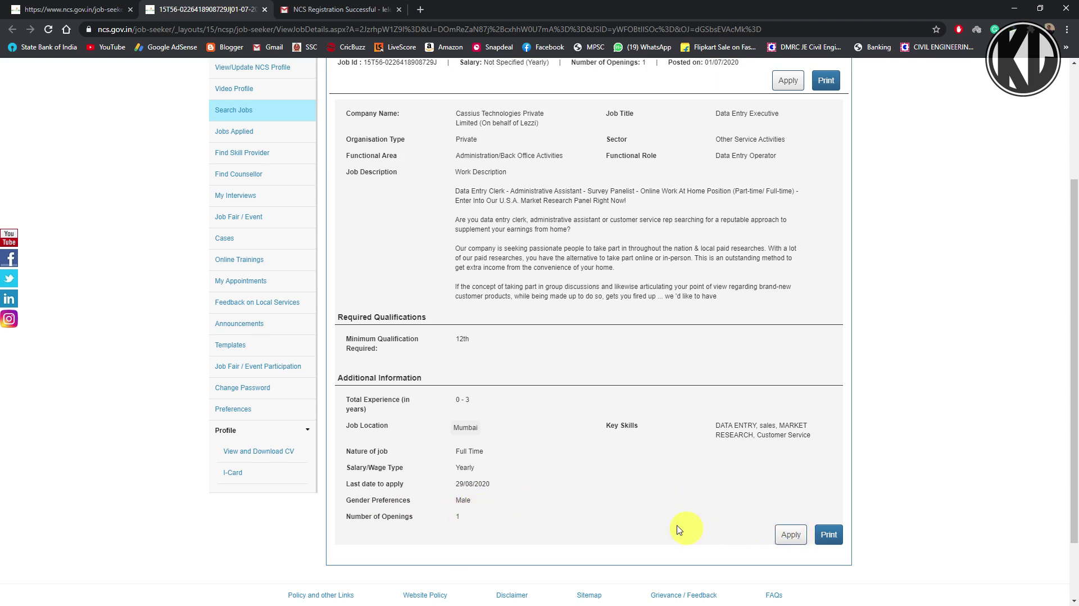
scroll(464, 496, "up", 3)
From the portal home page, check the vacancies by state and open the Agriculture and Related Activities sector vacancies.
left_click(233, 167)
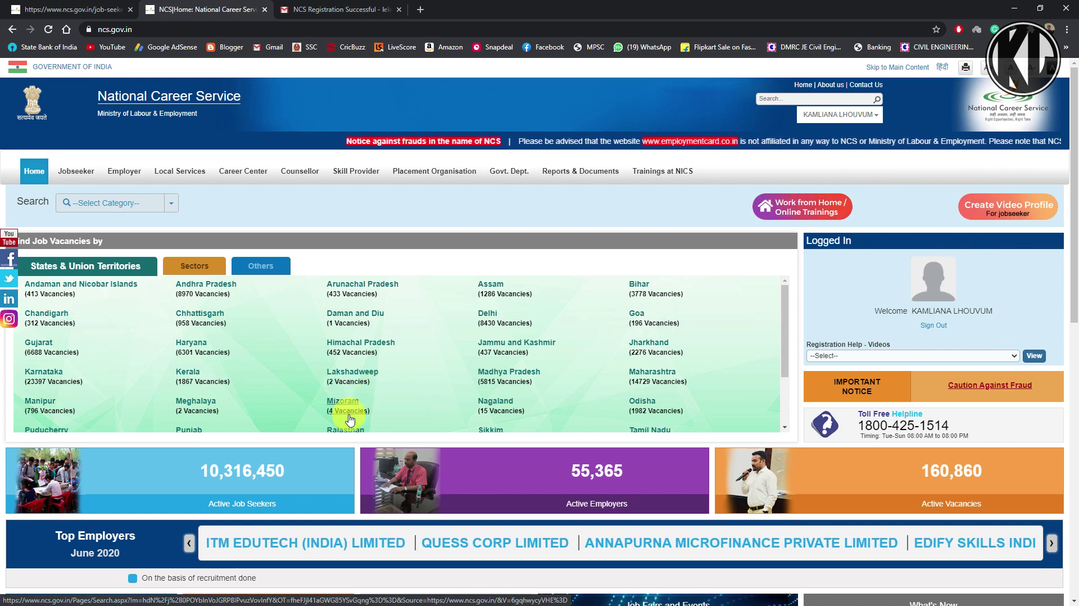
scroll(347, 413, "down", 1)
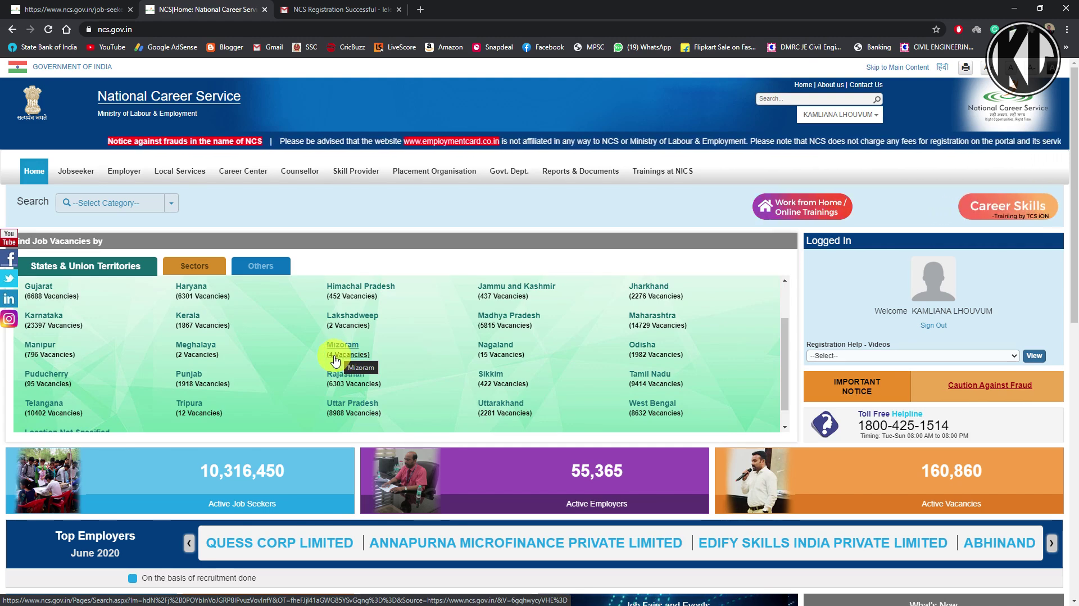
left_click(203, 273)
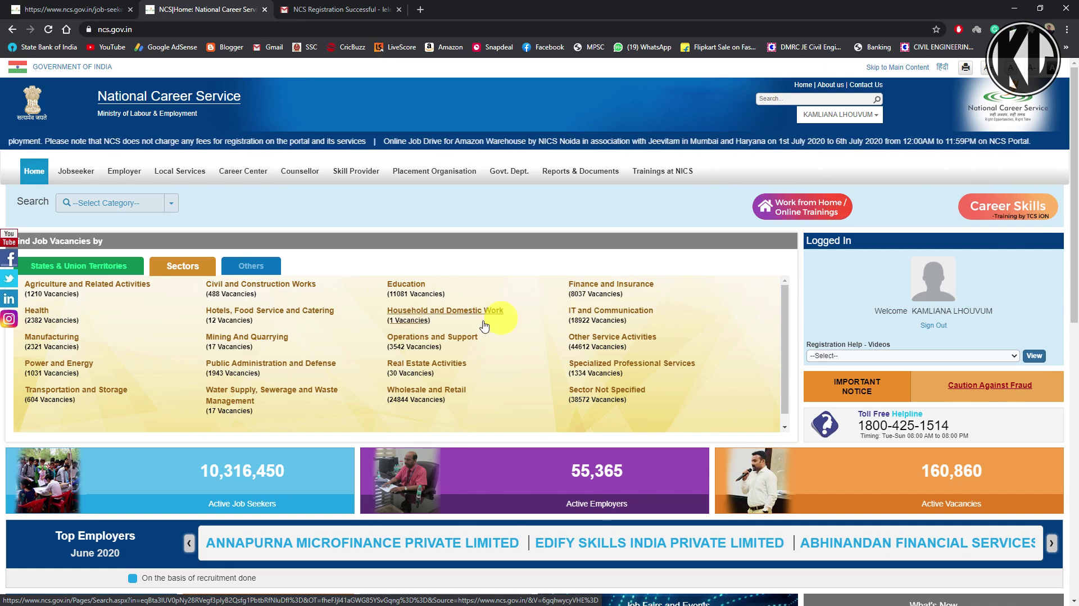
left_click(51, 293)
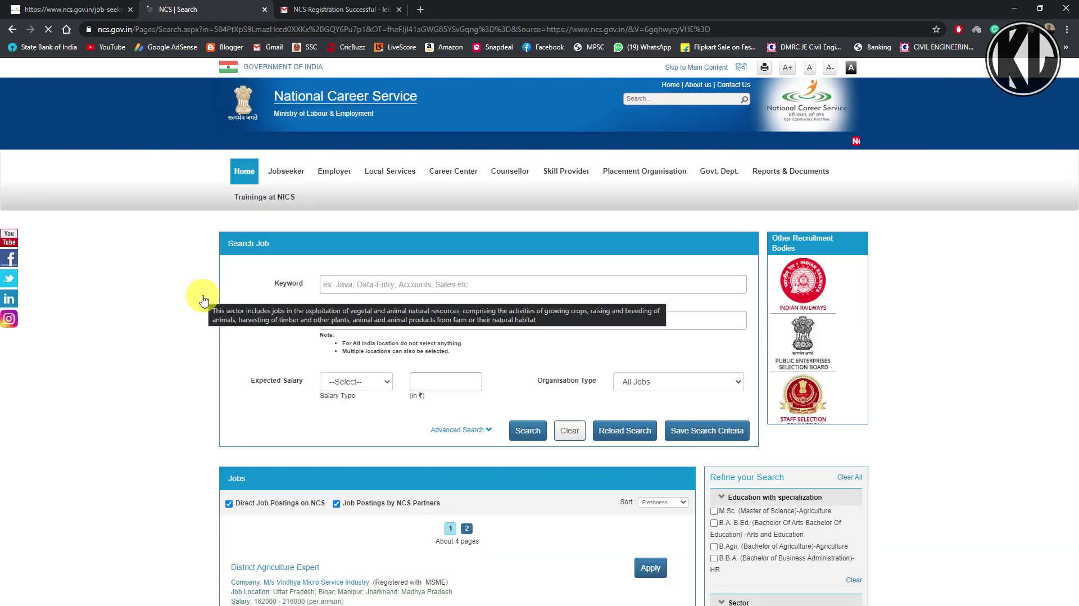
Look through the agriculture sector job listings, including their locations, salaries, required skills, and posting dates.
scroll(411, 402, "down", 4)
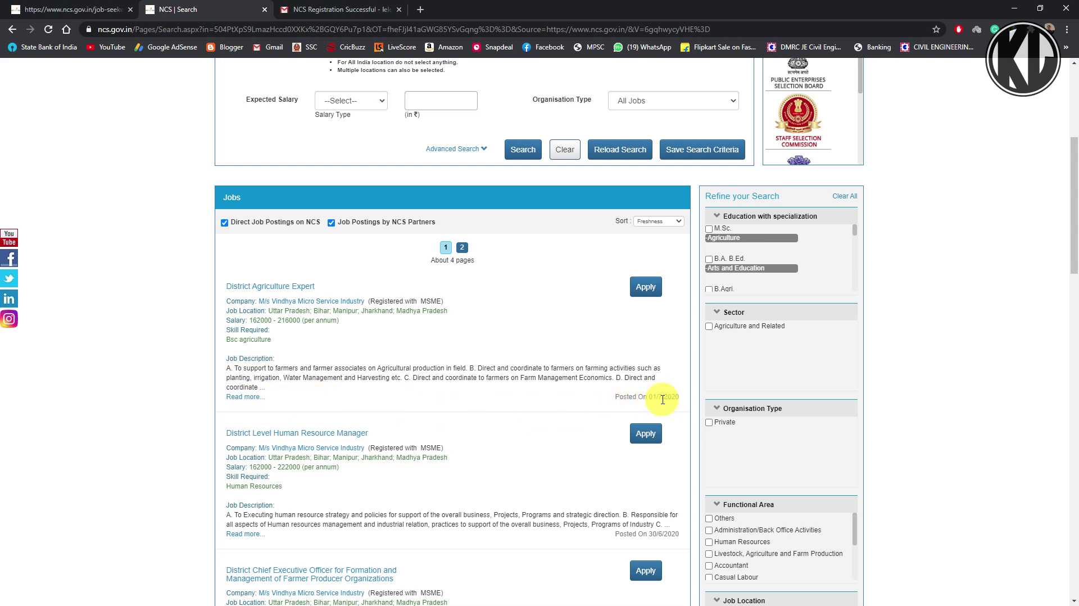
scroll(663, 400, "down", 2)
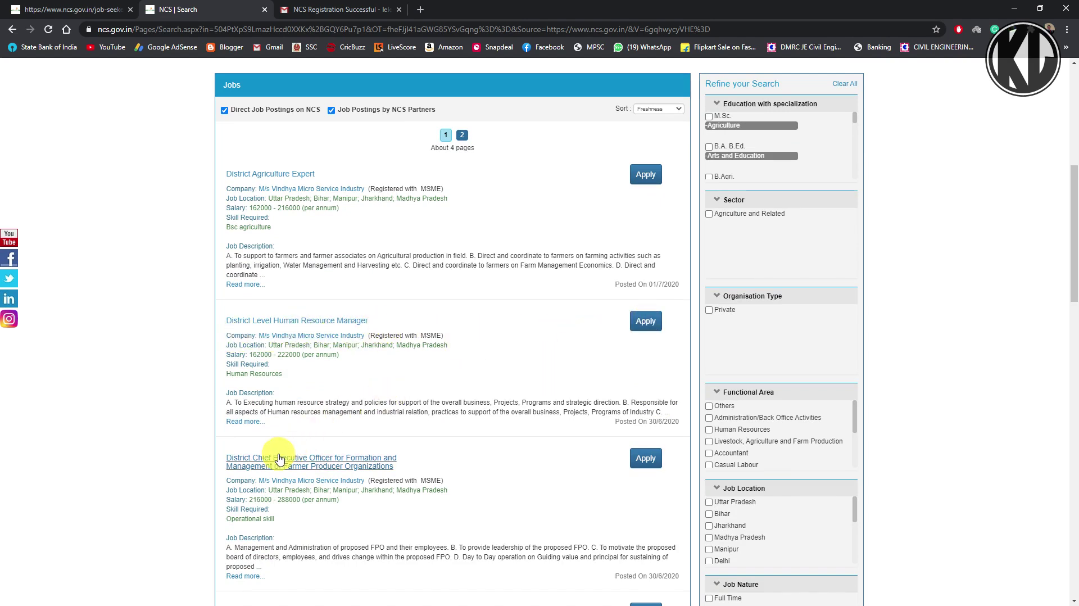
scroll(287, 475, "down", 9)
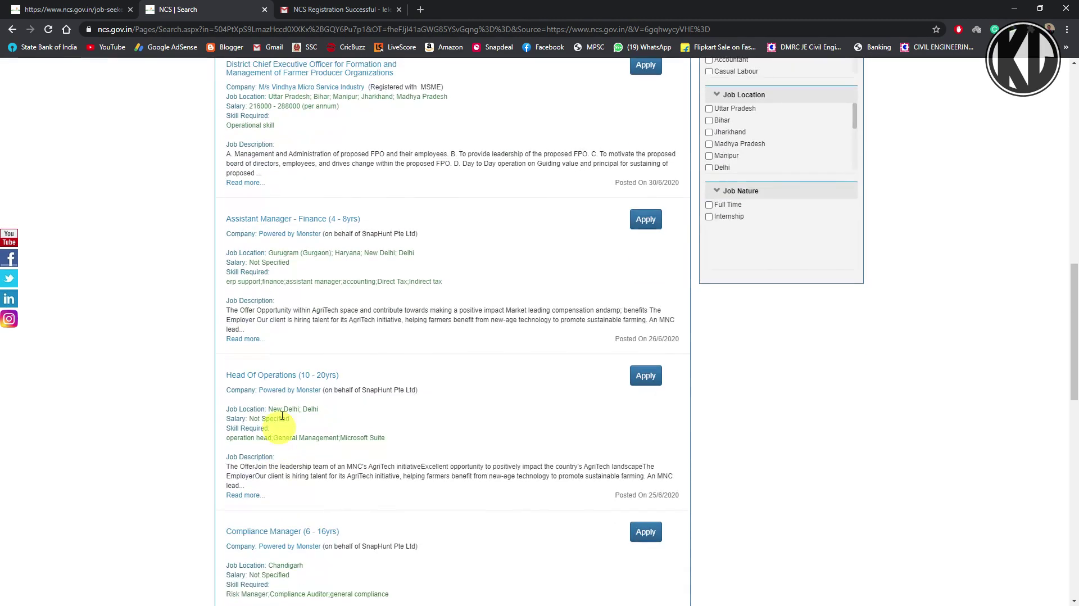
scroll(283, 512, "down", 1)
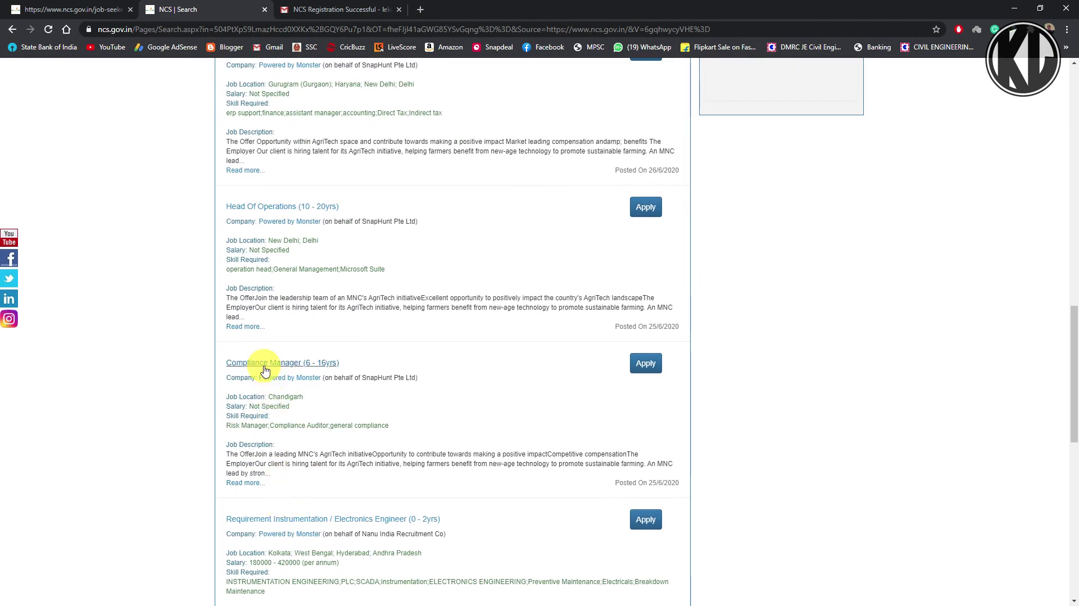
scroll(272, 472, "down", 3)
scroll(268, 473, "down", 8)
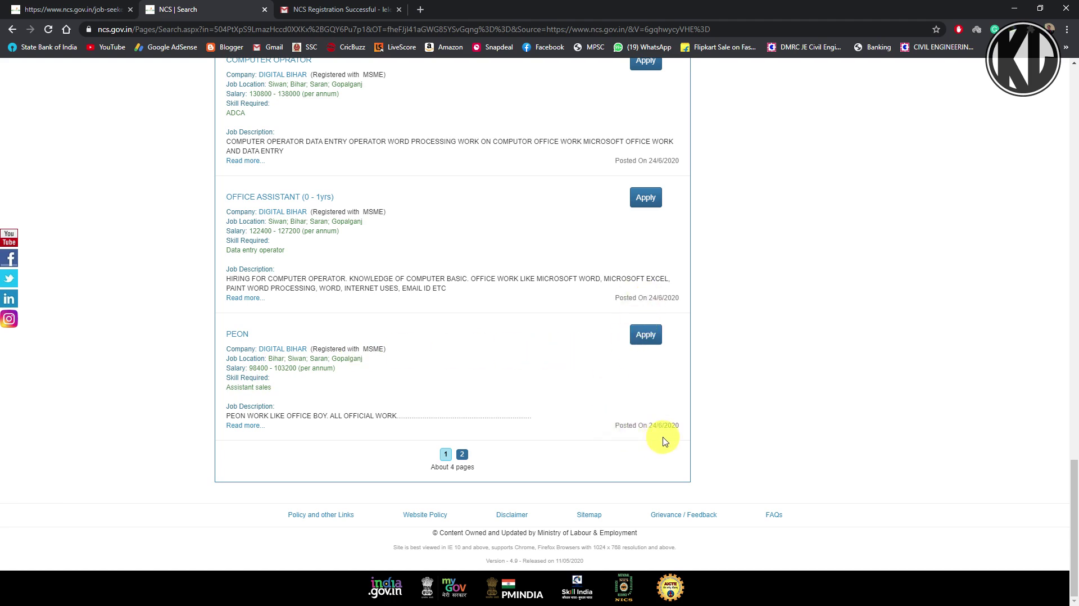
scroll(349, 438, "up", 10)
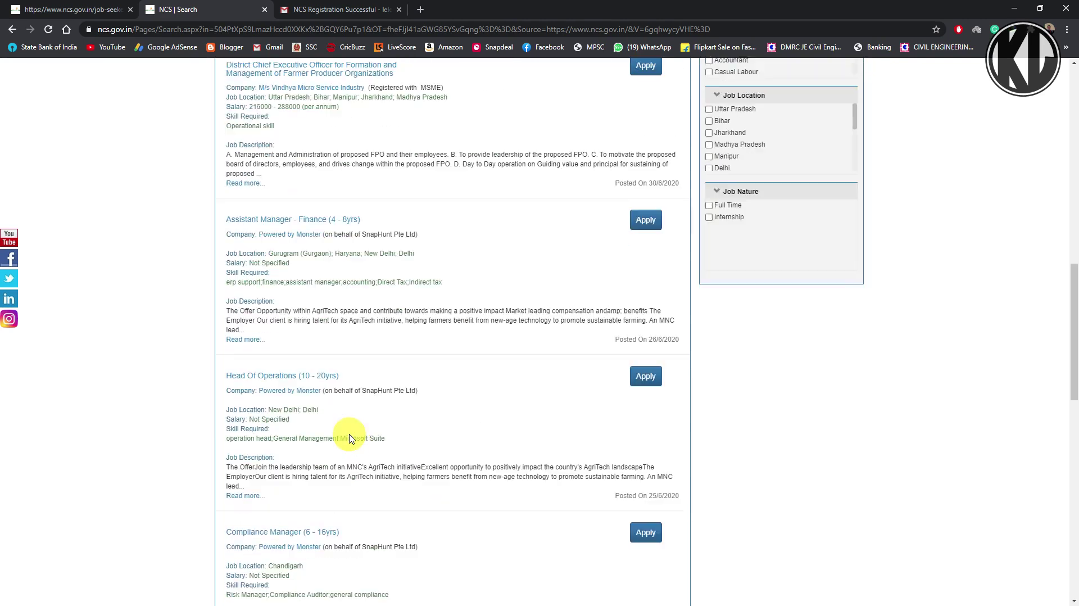
scroll(349, 439, "up", 15)
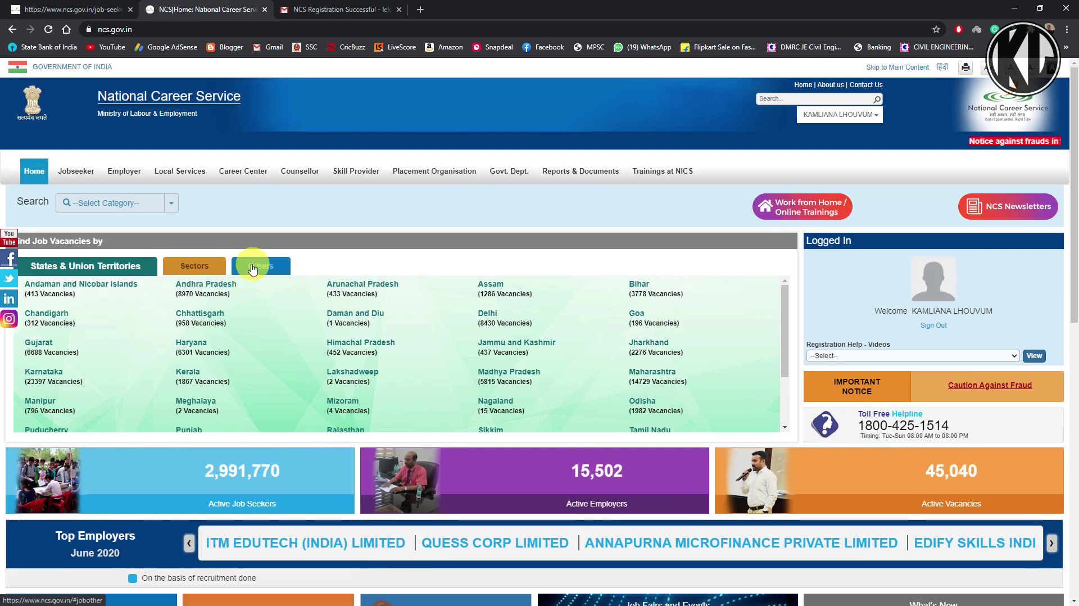
Open the Work from Home Jobs vacancies from the other job categories on the home page and look through the listings.
left_click(253, 269)
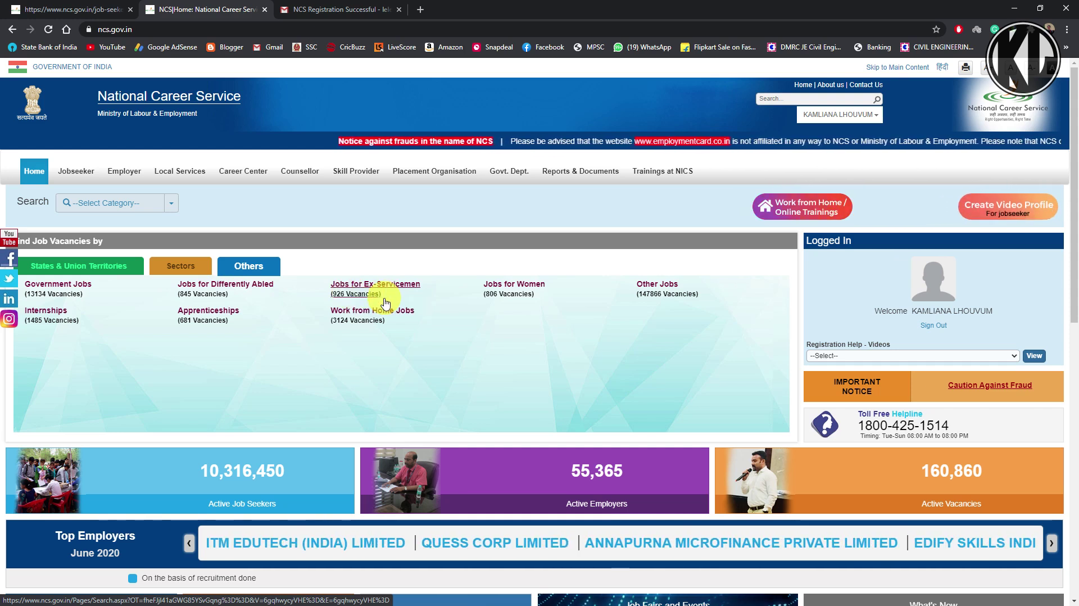
left_click(354, 324)
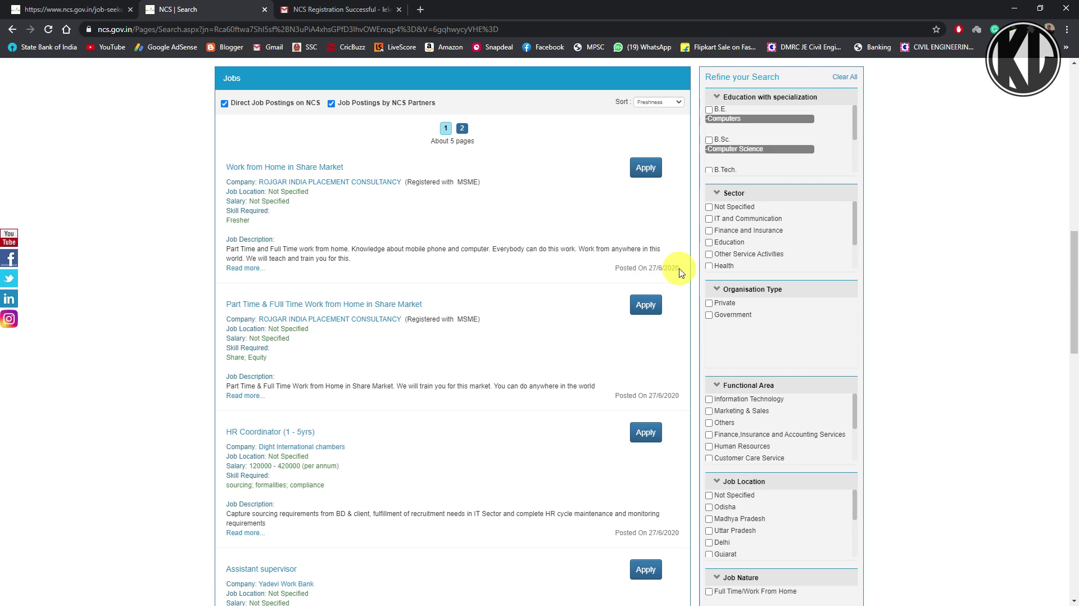
scroll(348, 291, "down", 2)
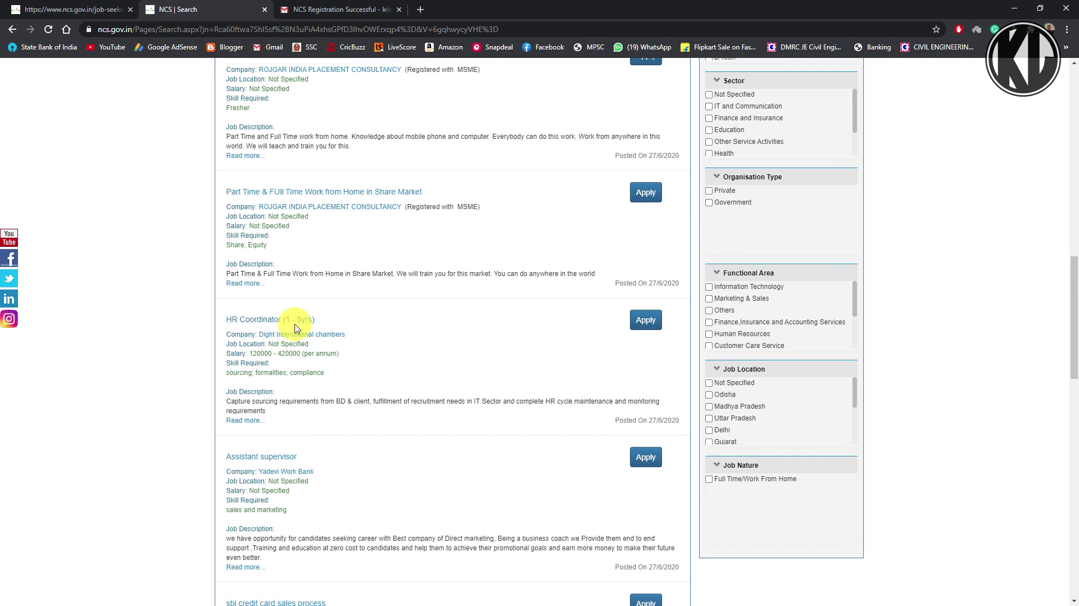
scroll(296, 328, "down", 2)
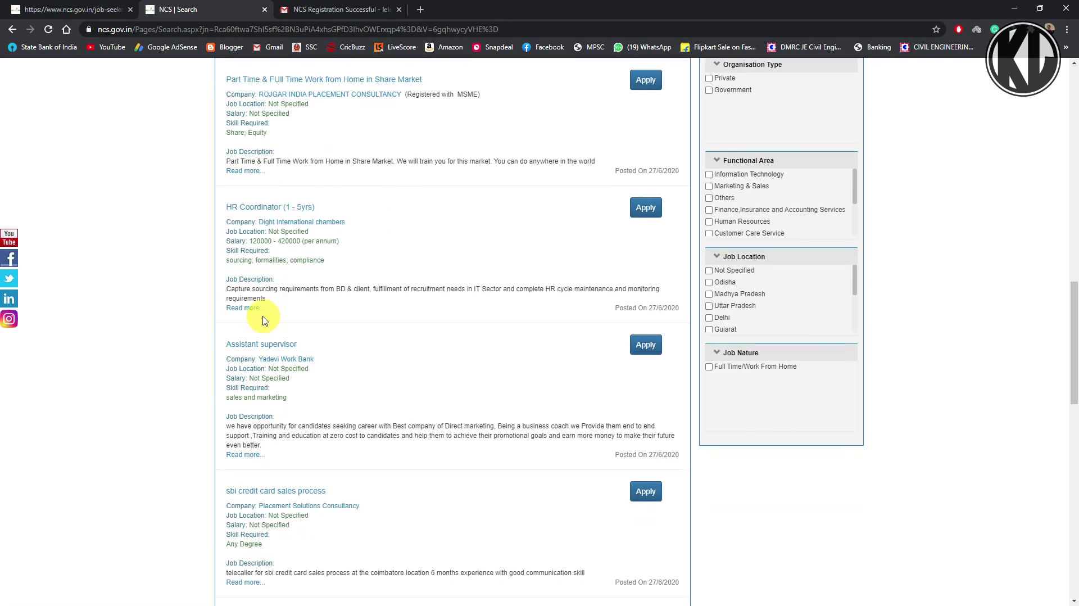
scroll(281, 347, "down", 3)
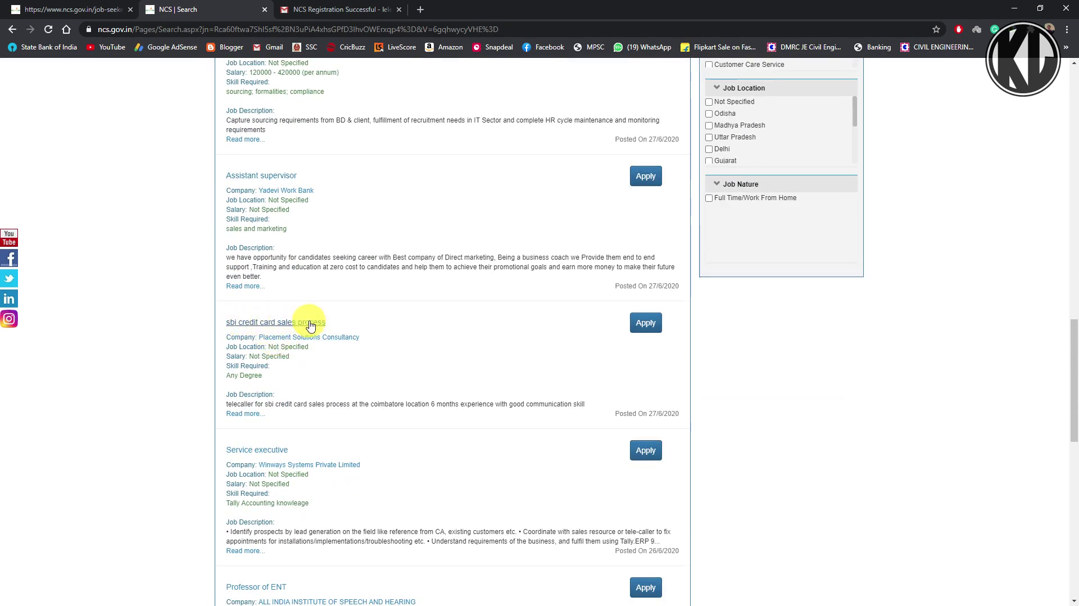
scroll(302, 328, "down", 2)
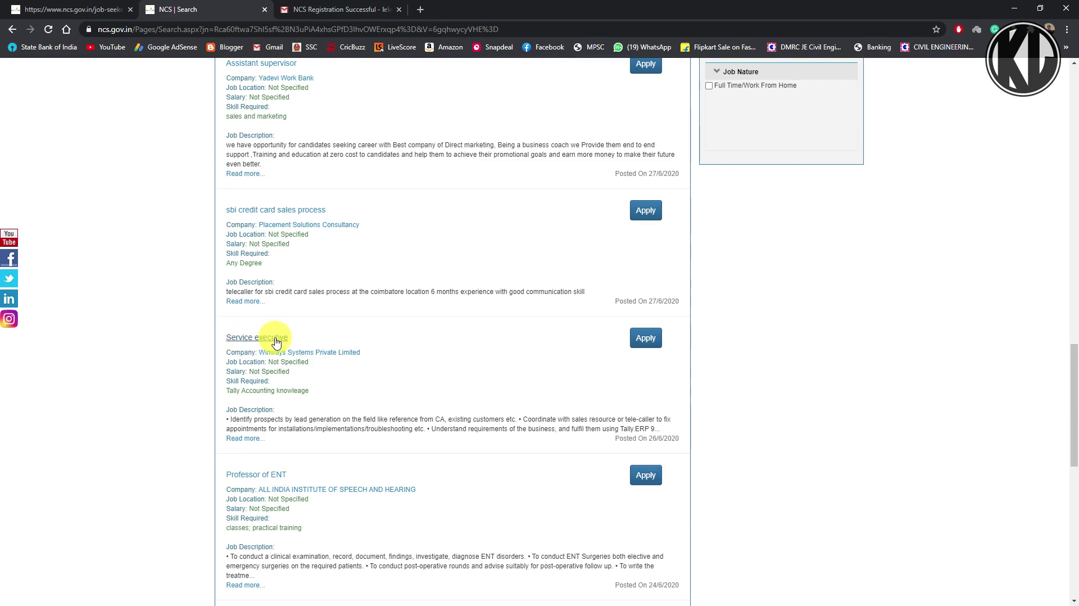
scroll(276, 341, "down", 3)
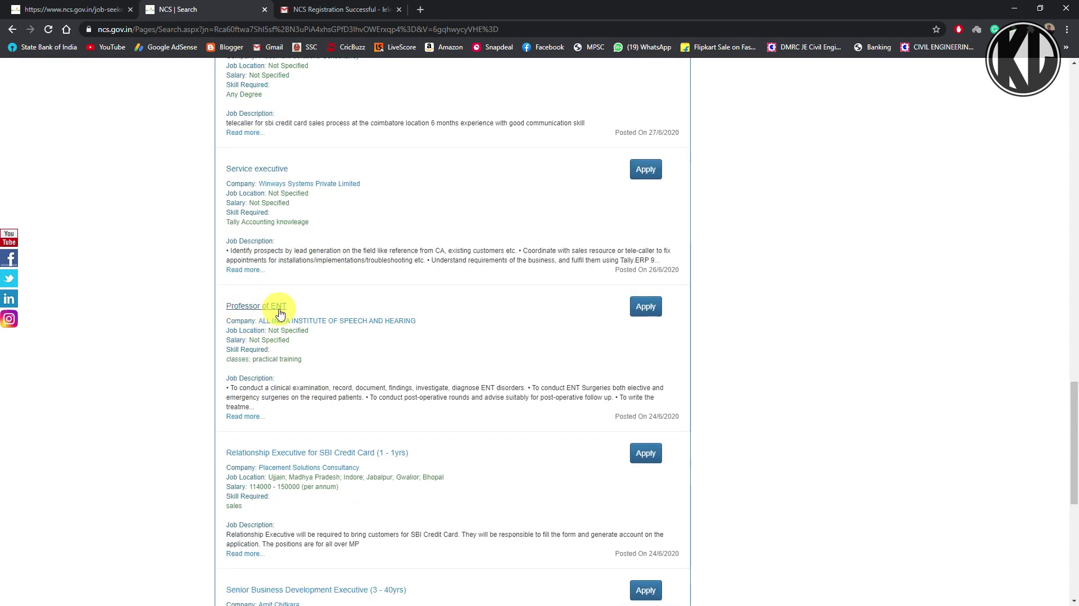
scroll(275, 309, "down", 3)
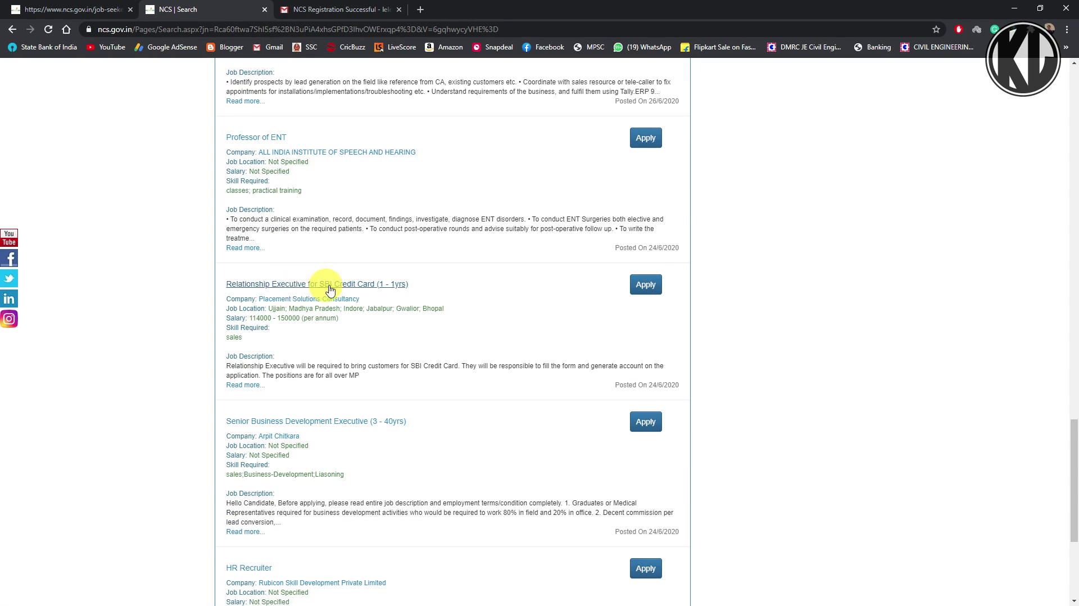
scroll(349, 290, "down", 3)
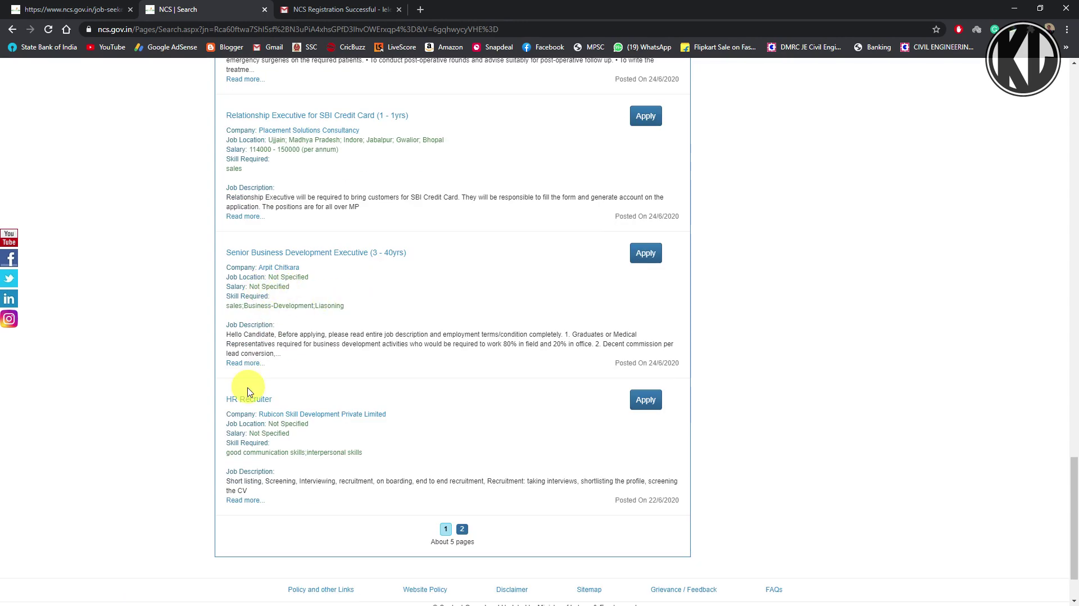
scroll(286, 414, "down", 2)
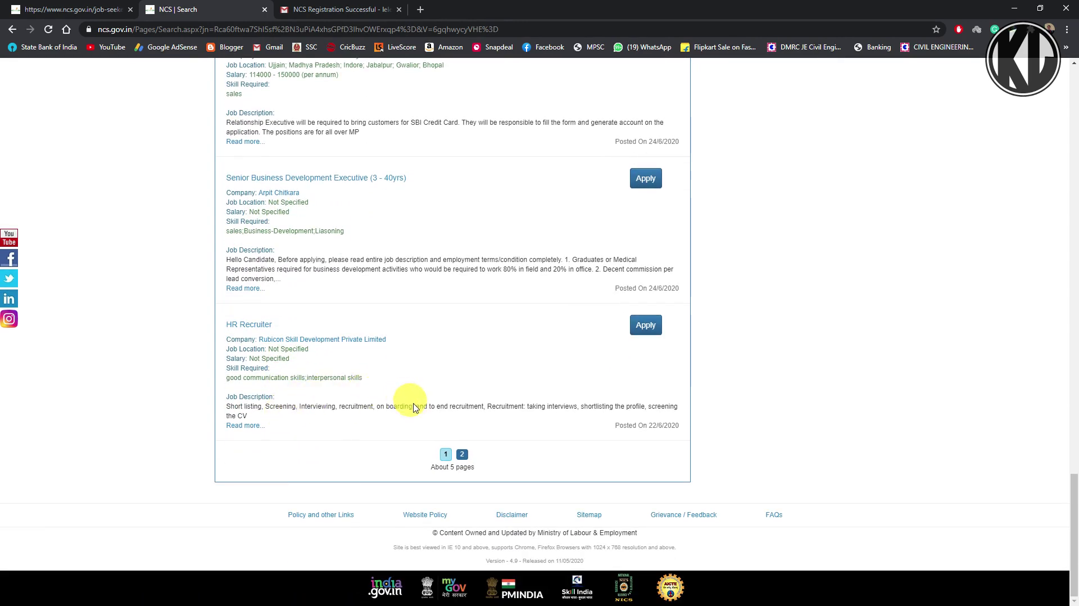
scroll(437, 434, "up", 15)
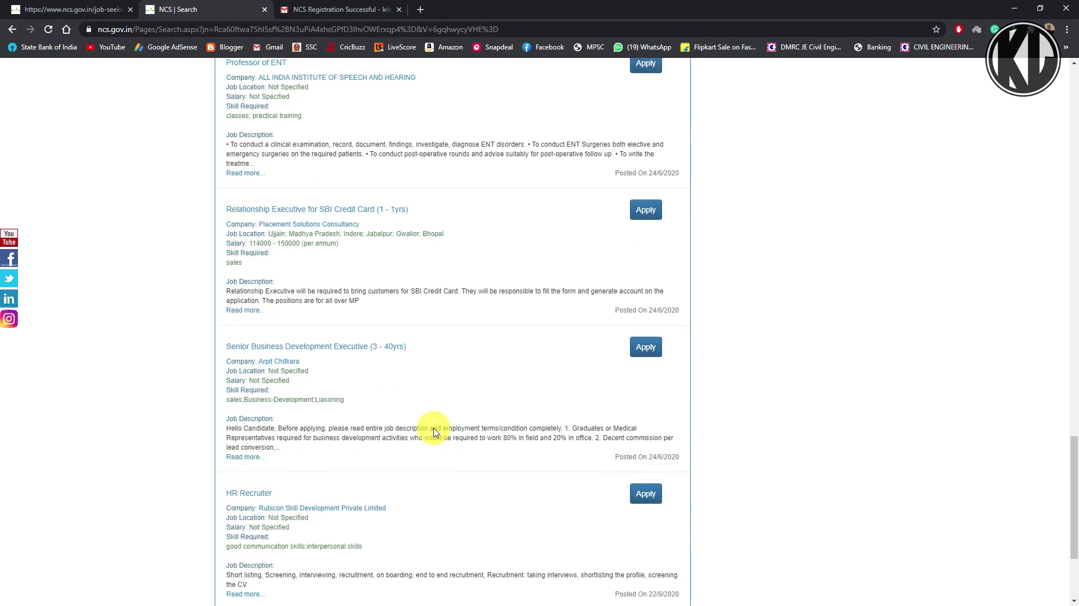
Return to the Search Job form and check its keyword, job location, expected salary, and organisation type filters.
scroll(484, 360, "up", 4)
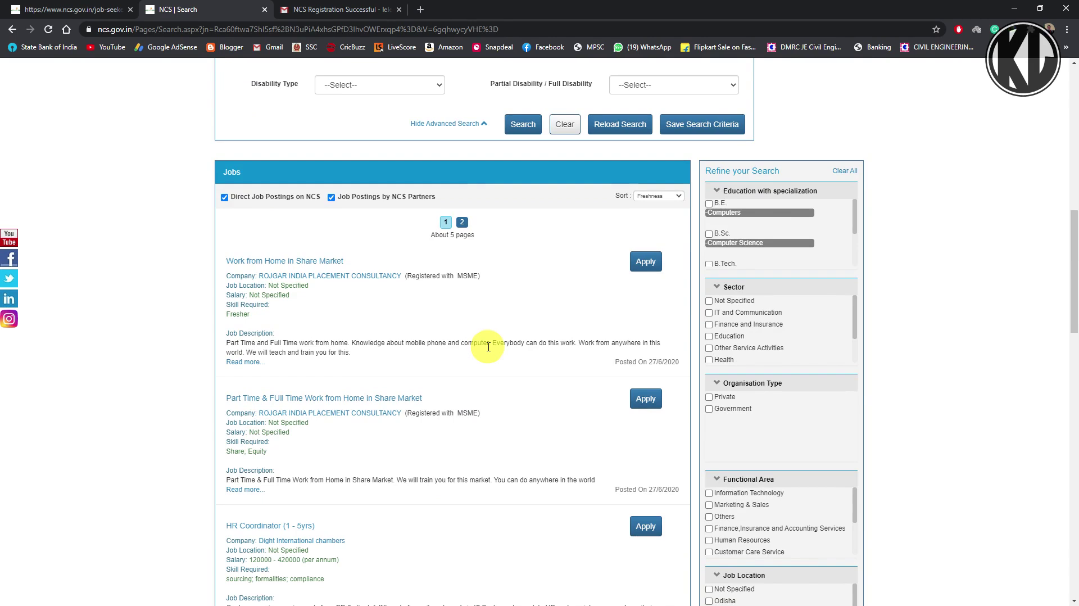
scroll(488, 347, "up", 2)
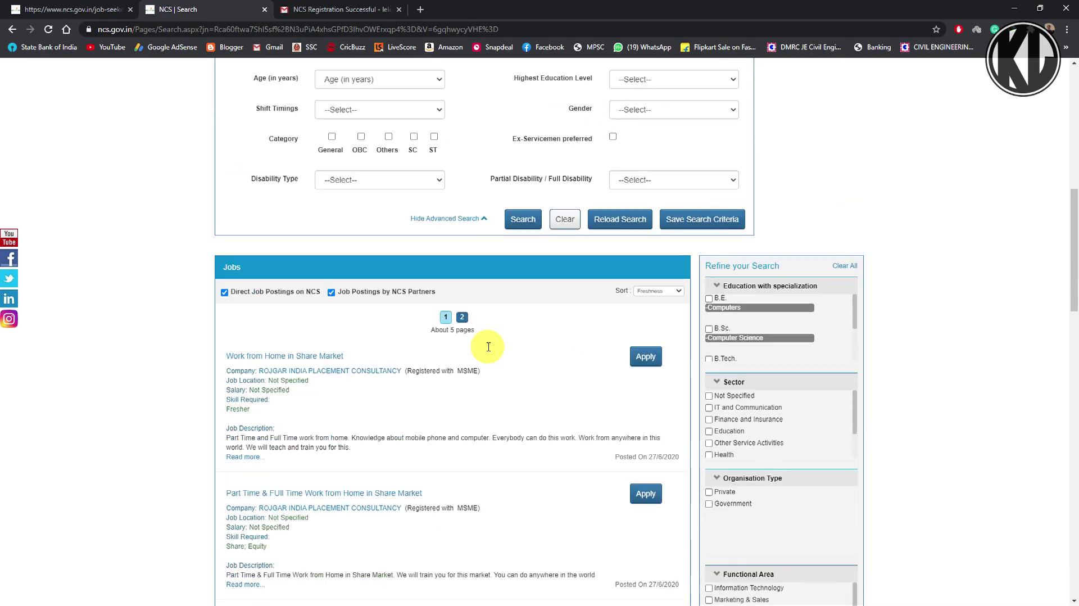
scroll(488, 350, "up", 6)
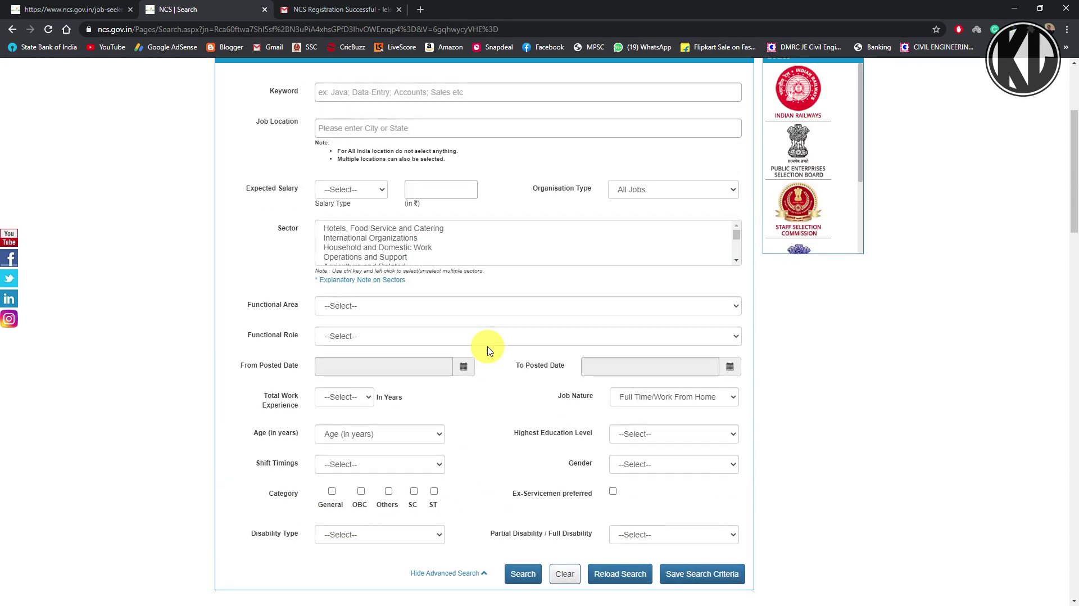
scroll(488, 351, "up", 4)
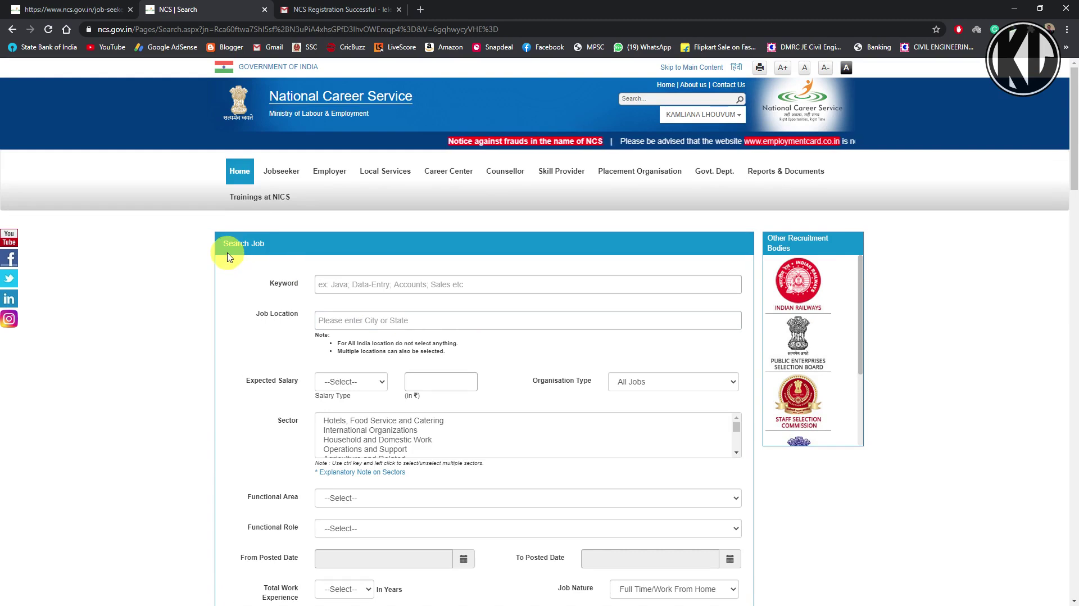
left_click(335, 285)
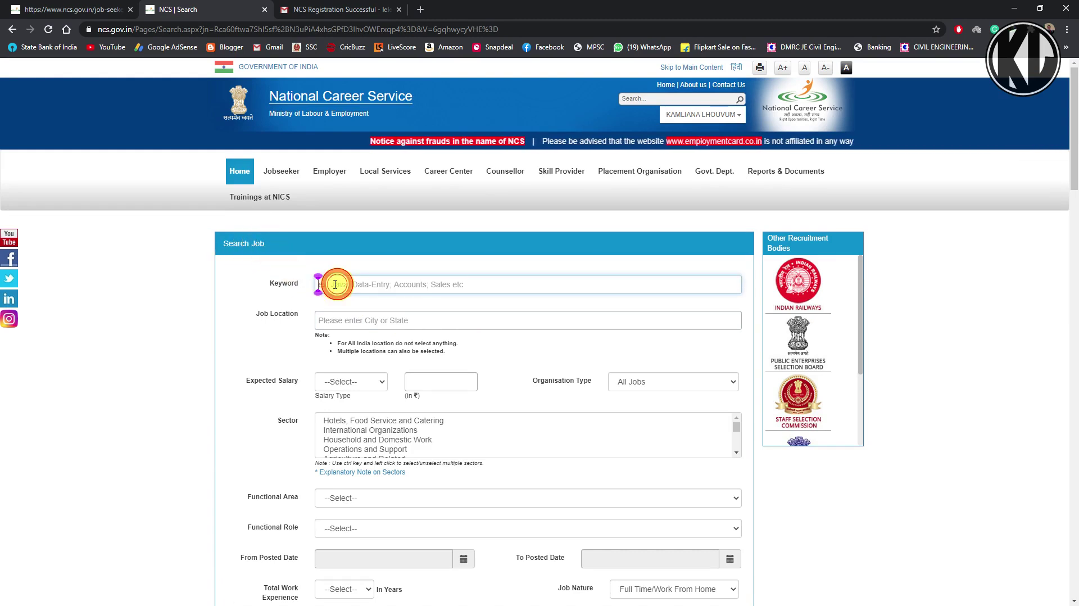
left_click(337, 318)
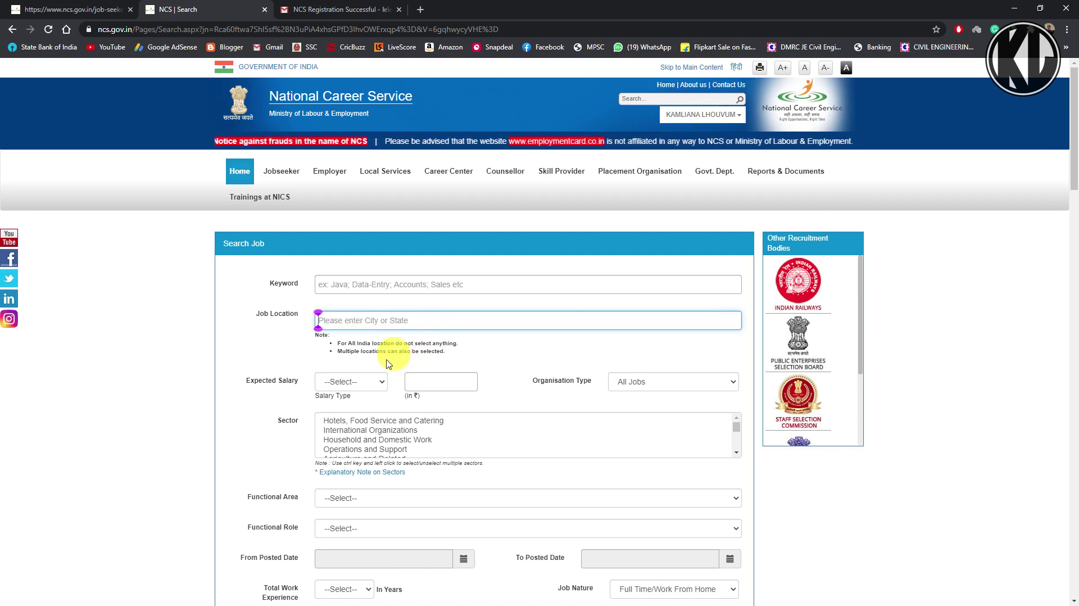
left_click(378, 384)
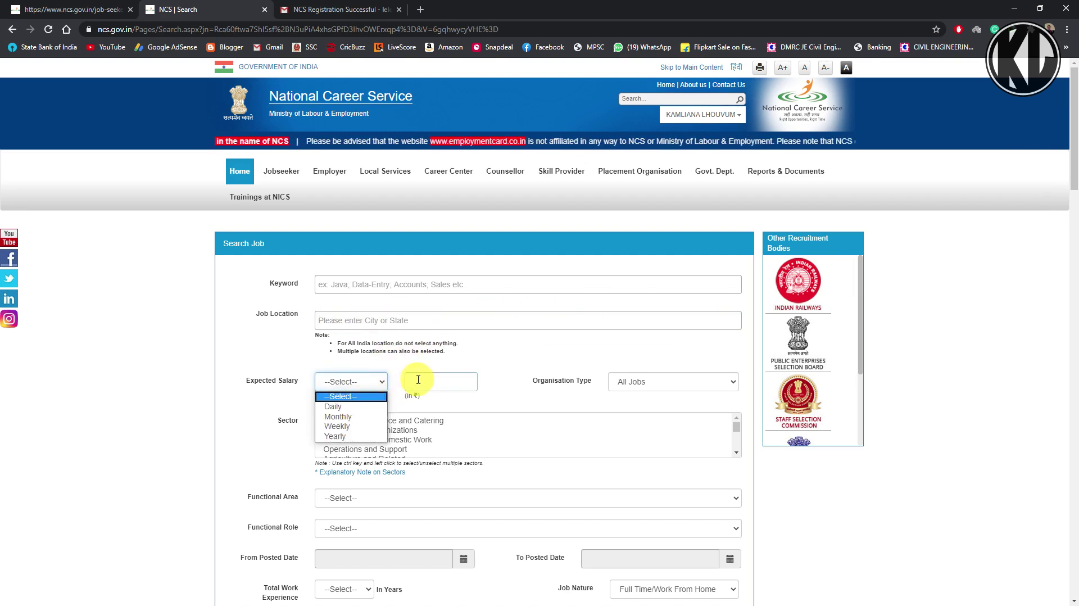
left_click(405, 385)
left_click(635, 378)
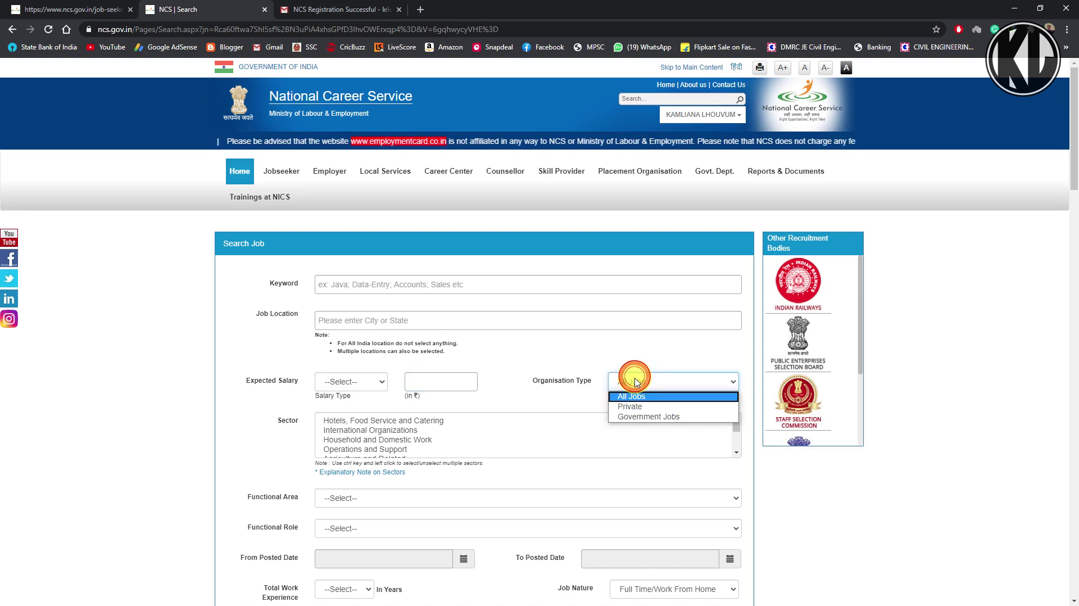
left_click(641, 381)
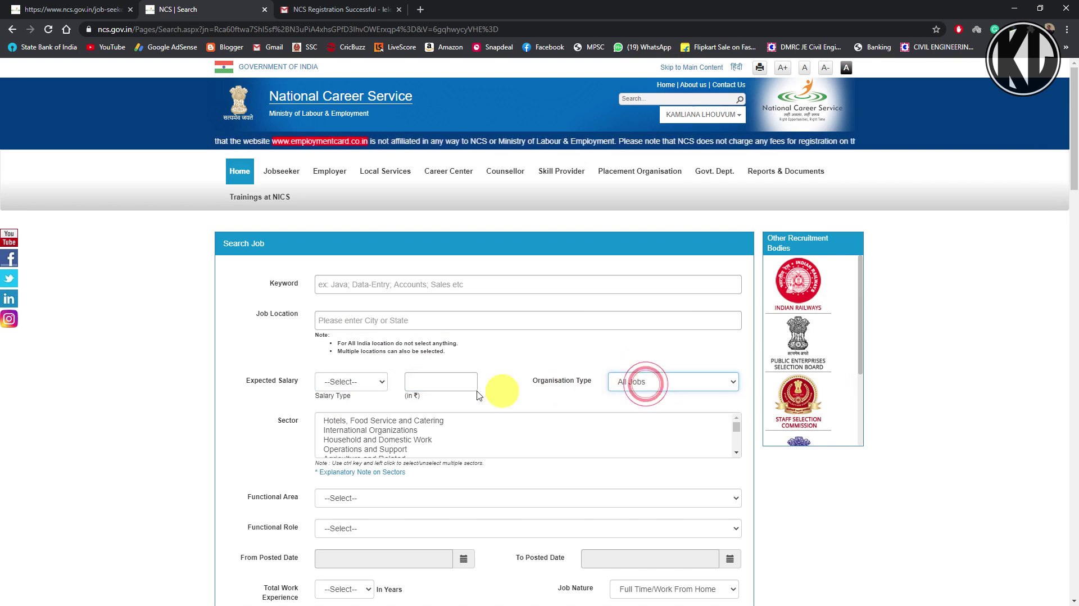
Review the remaining job search filters, from sector and functional area to disability type, and close the job search page.
scroll(400, 399, "down", 1)
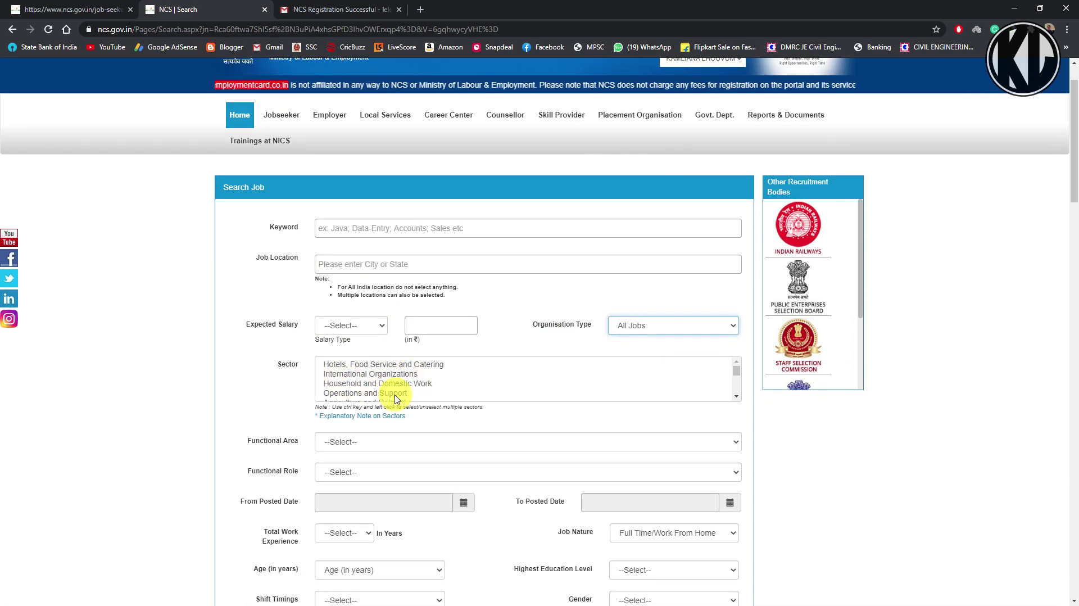
scroll(382, 435, "down", 2)
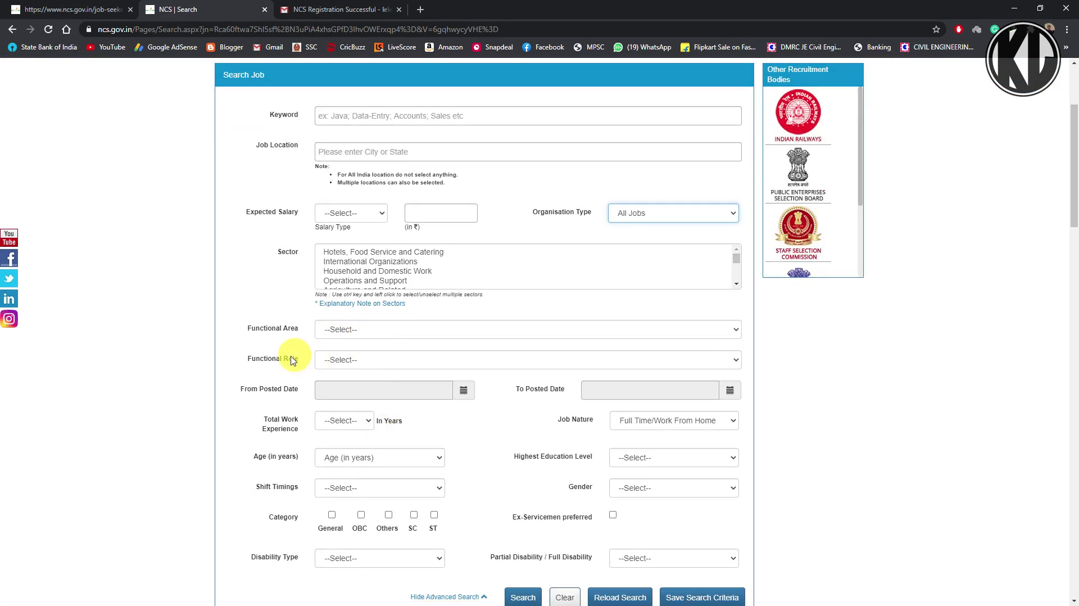
scroll(346, 365, "down", 1)
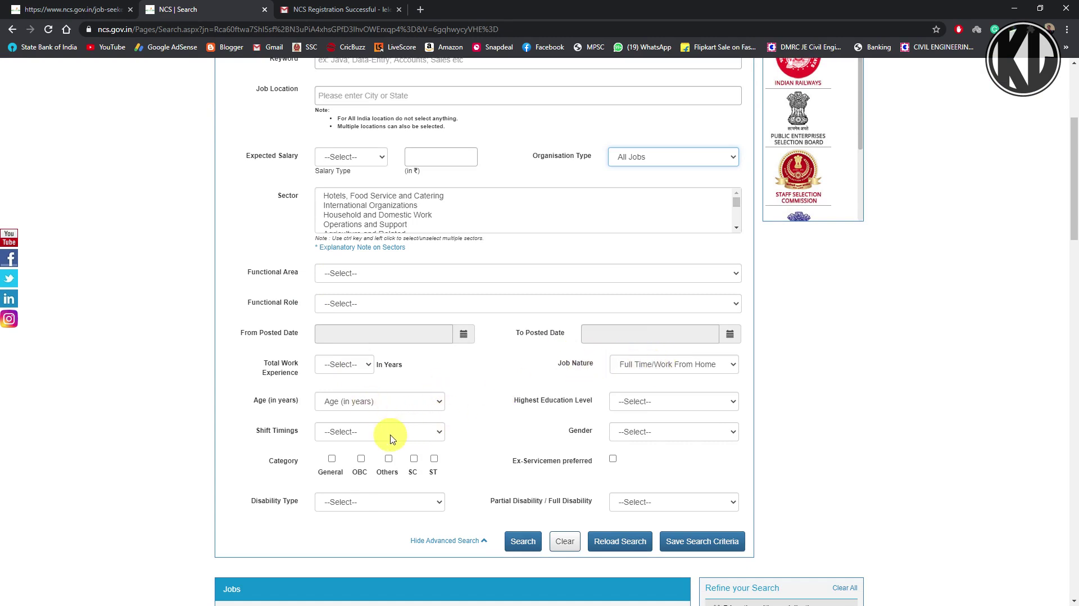
scroll(489, 472, "down", 2)
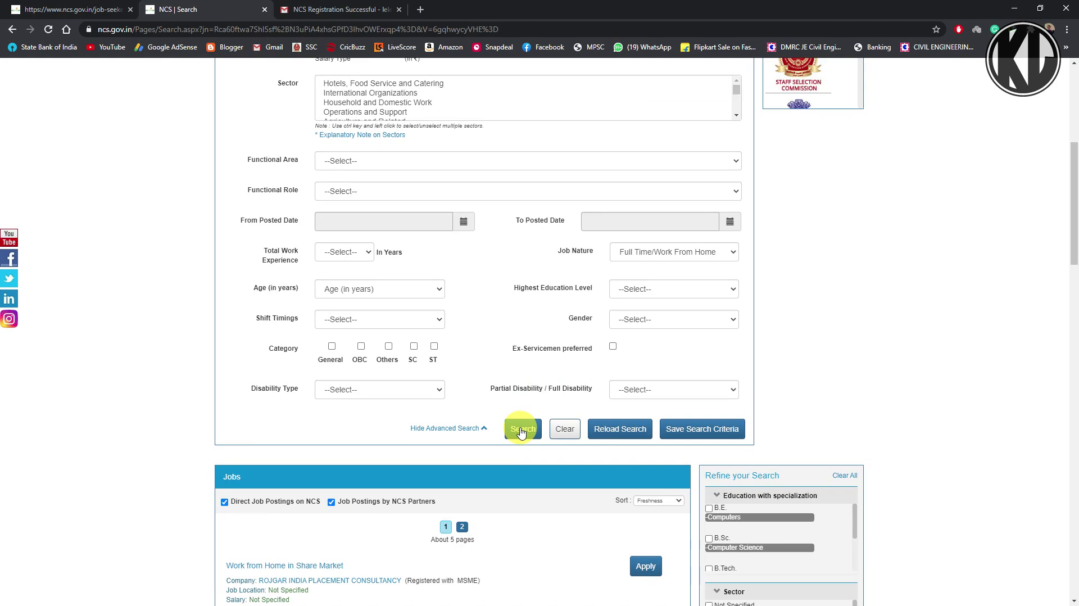
key("ctrl+w")
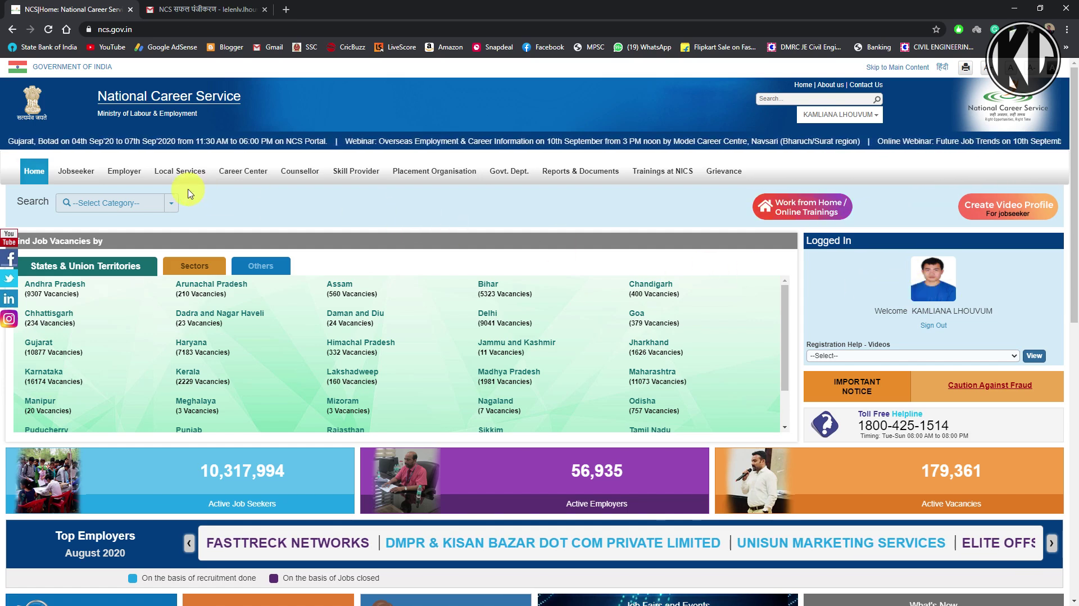
Open the Jobs Applied list in the Jobseeker section and review each application's status and applied date.
left_click(88, 177)
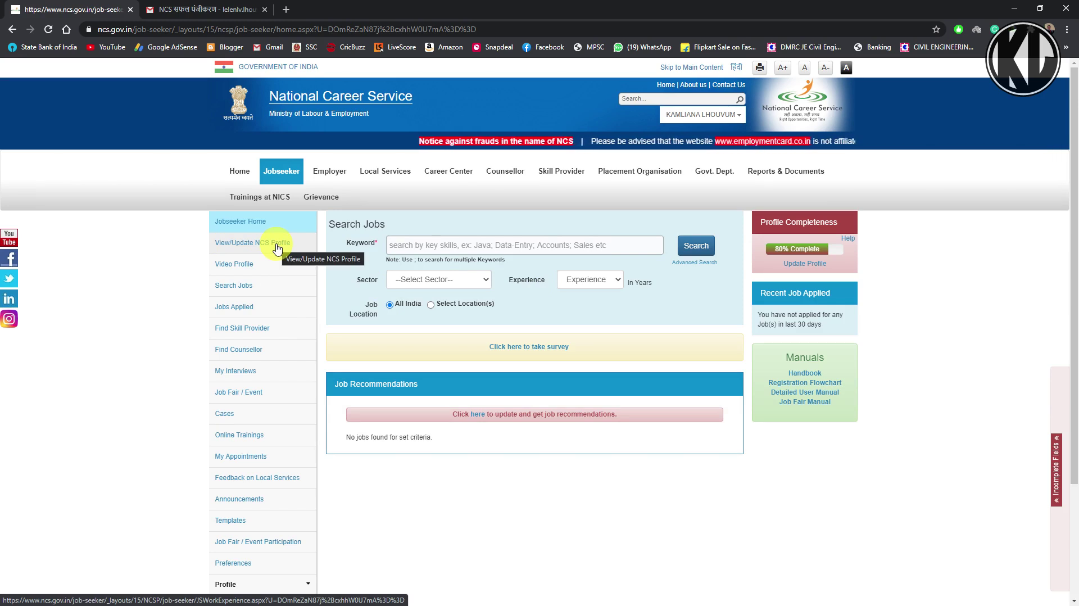
scroll(277, 249, "down", 3)
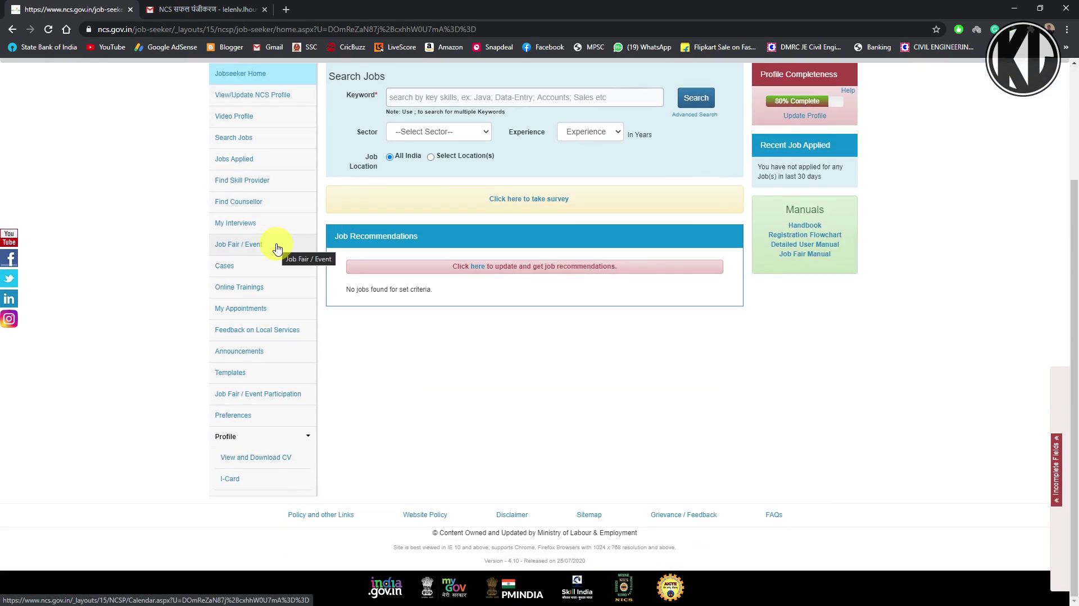
left_click(239, 162)
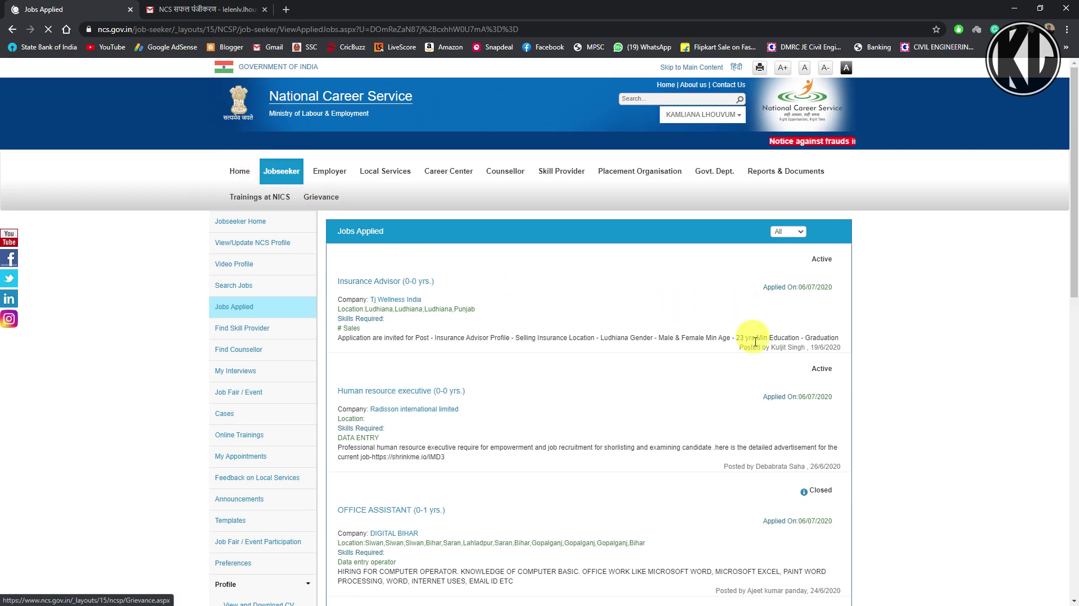
scroll(765, 394, "down", 3)
scroll(764, 349, "down", 1)
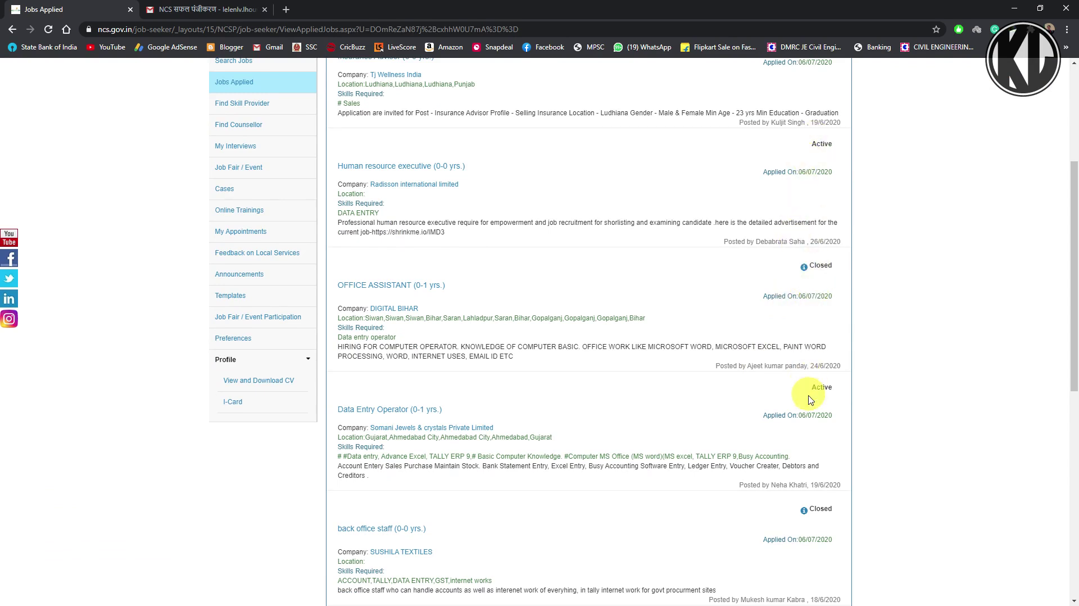
scroll(798, 503, "down", 2)
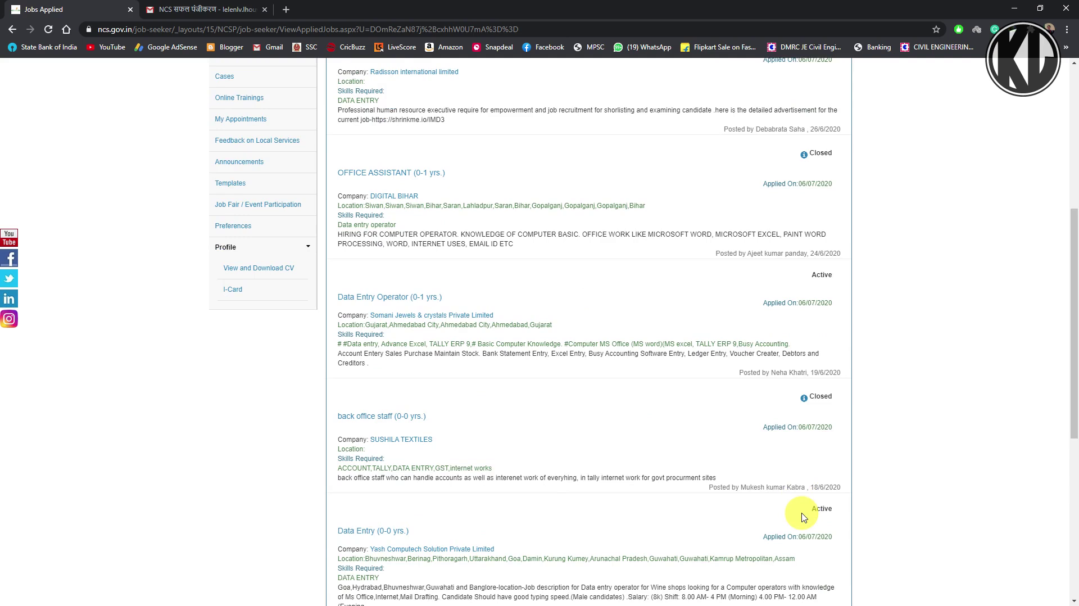
scroll(731, 461, "up", 3)
scroll(618, 365, "up", 2)
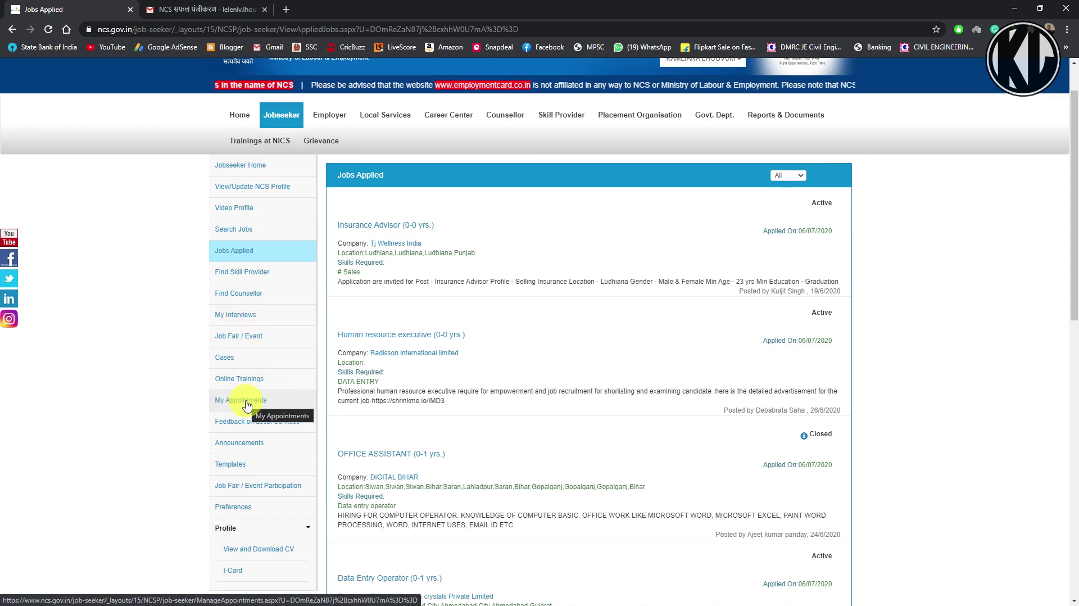
Open the jobseeker's I-Card and download it, keeping the option to show the completed file if it already exists.
scroll(246, 402, "down", 3)
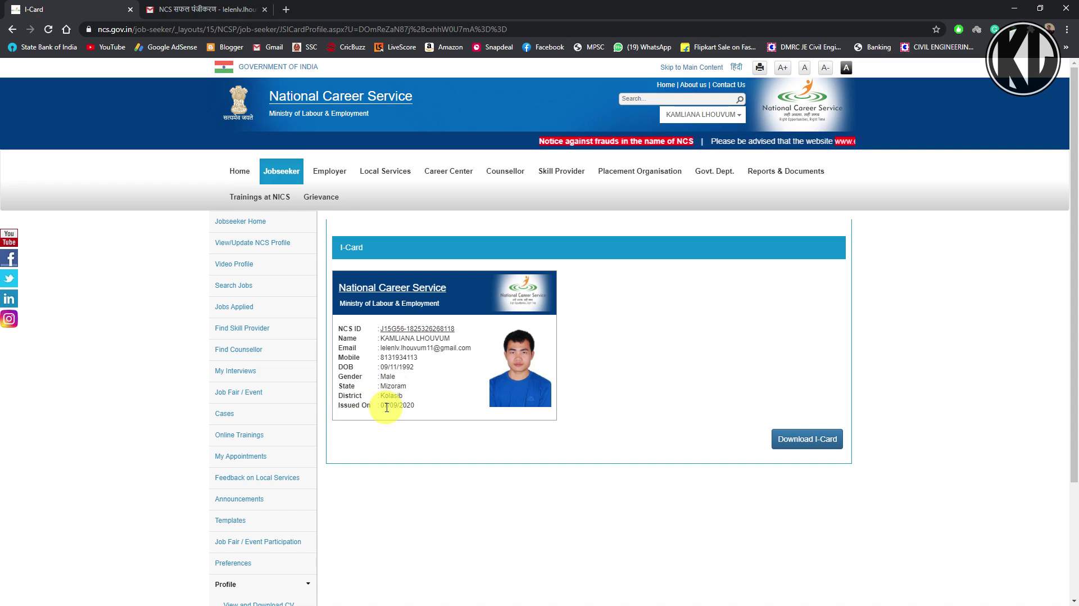
left_click(825, 434)
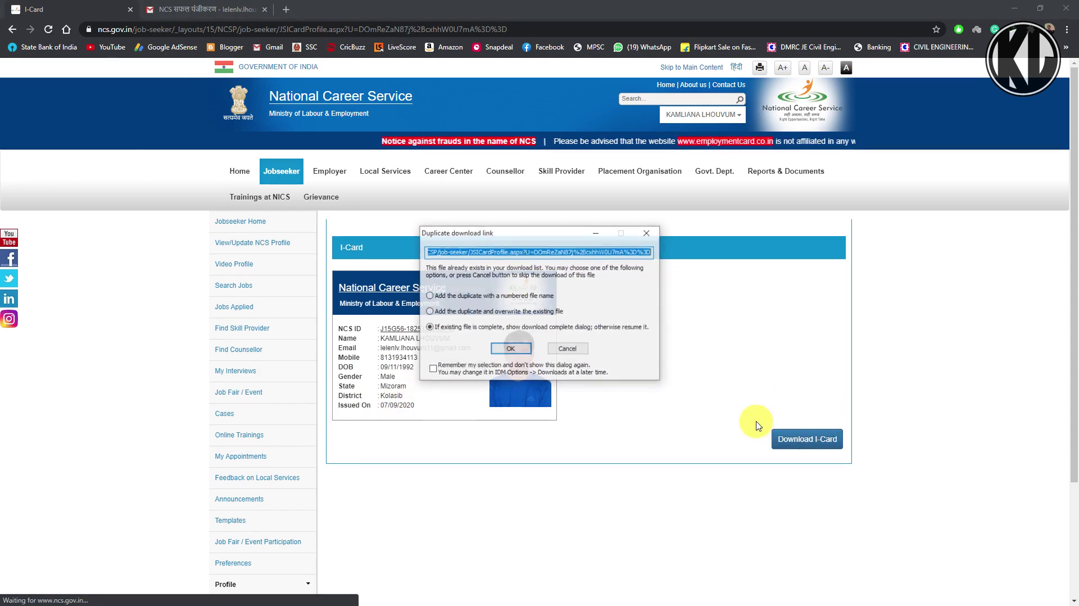
left_click(511, 349)
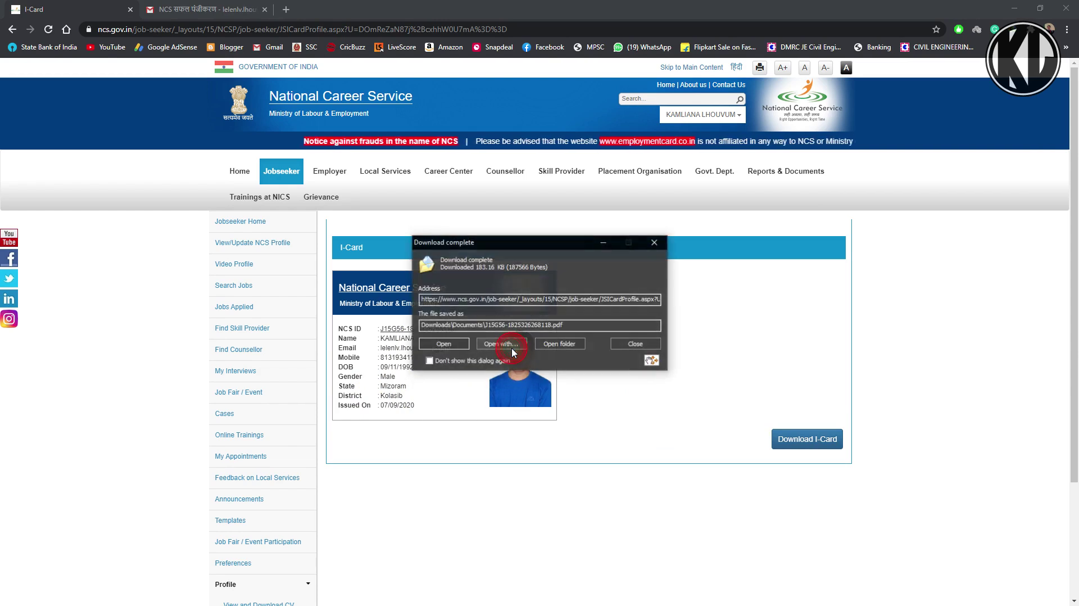
Open the downloaded I-Card PDF in Foxit Reader, check the card details, and return to the portal's I-Card page.
left_click(449, 345)
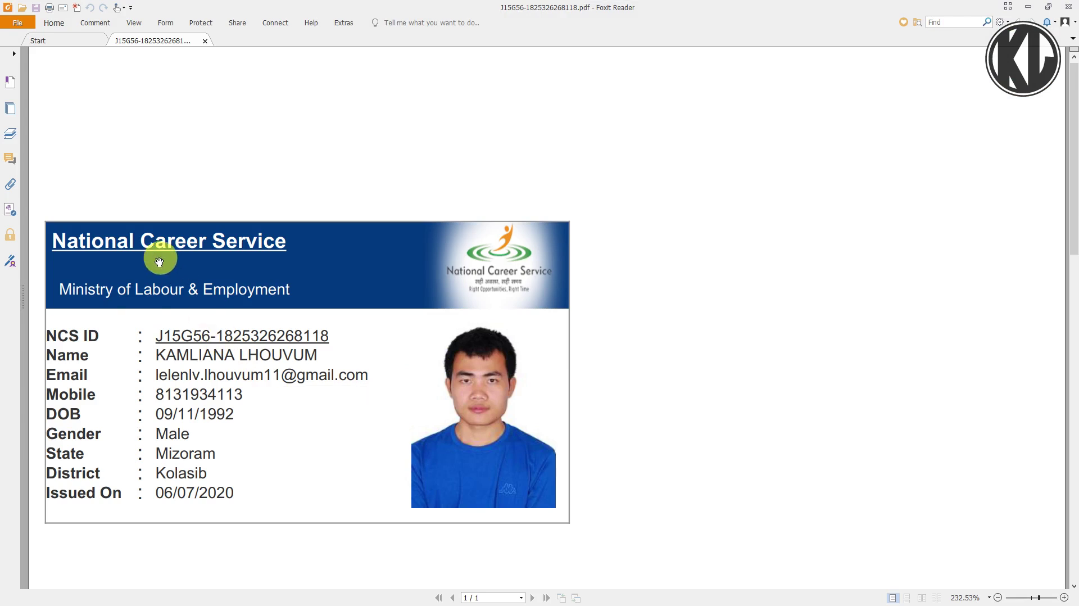
scroll(147, 309, "down", 1)
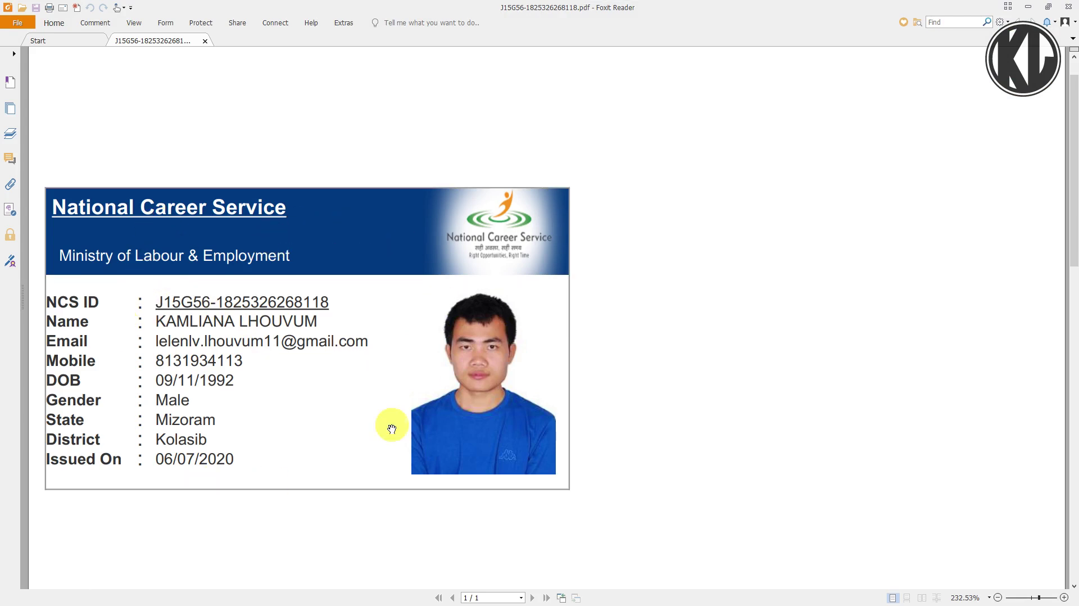
left_click(1030, 10)
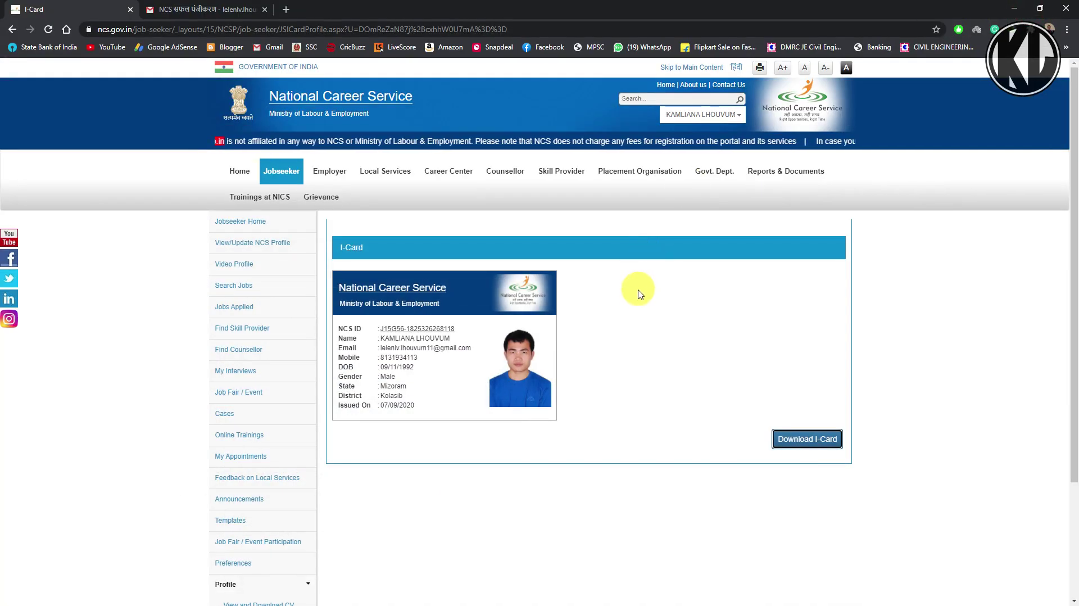